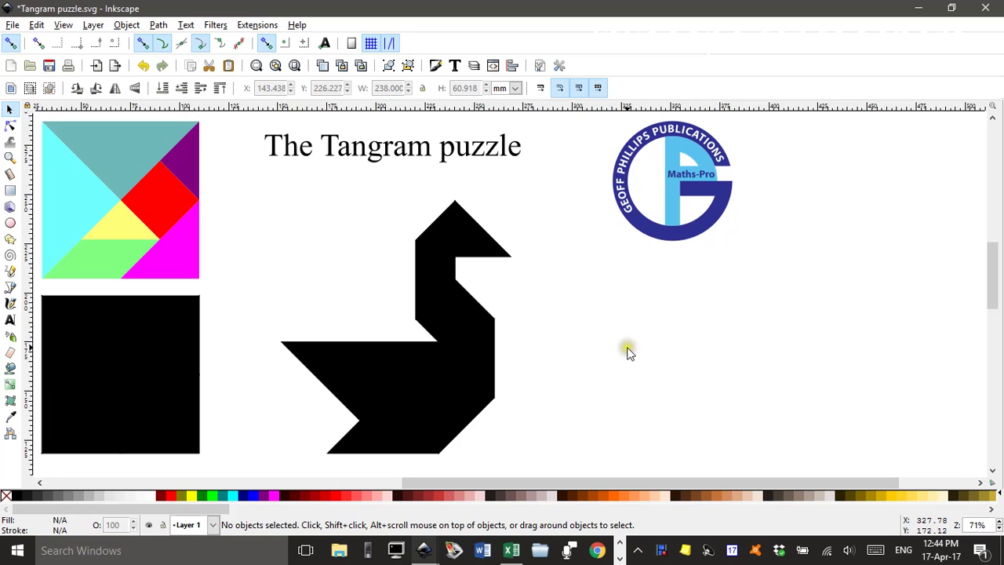
Switch from the taskbar previews to the blank New document 5.
click(694, 329)
click(424, 550)
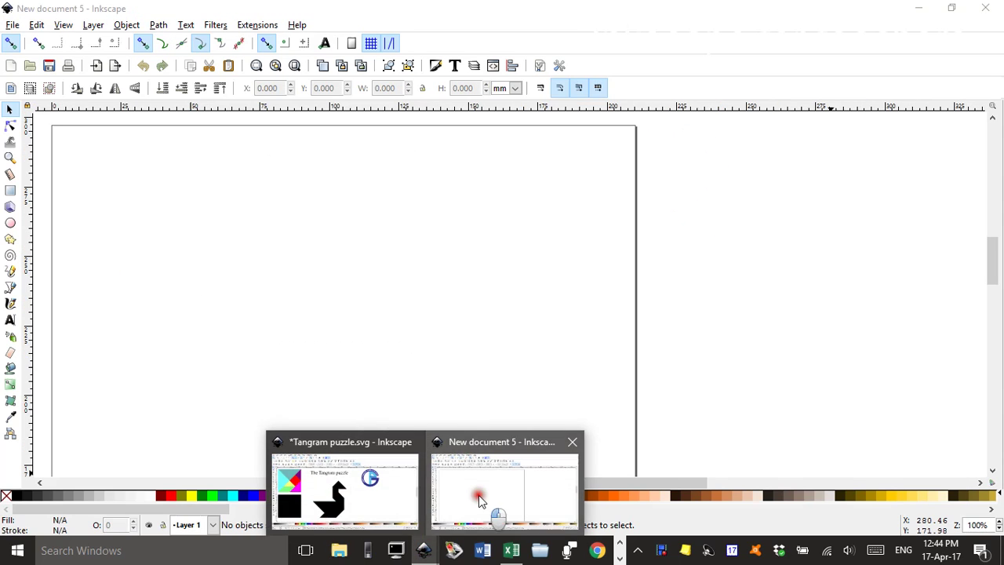
click(480, 501)
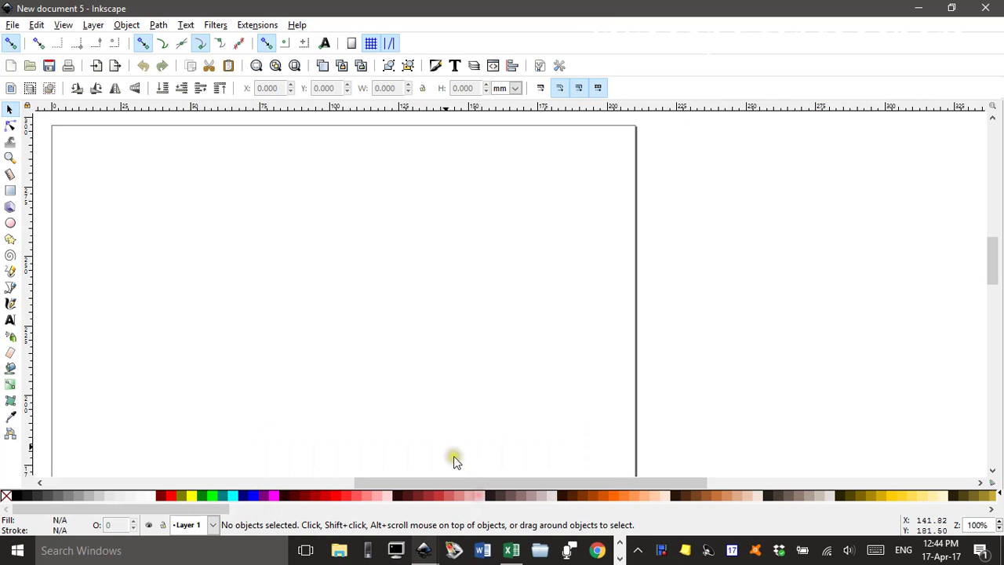
Show the page grid via View > Page Grid and turn on snapping to grids.
click(63, 25)
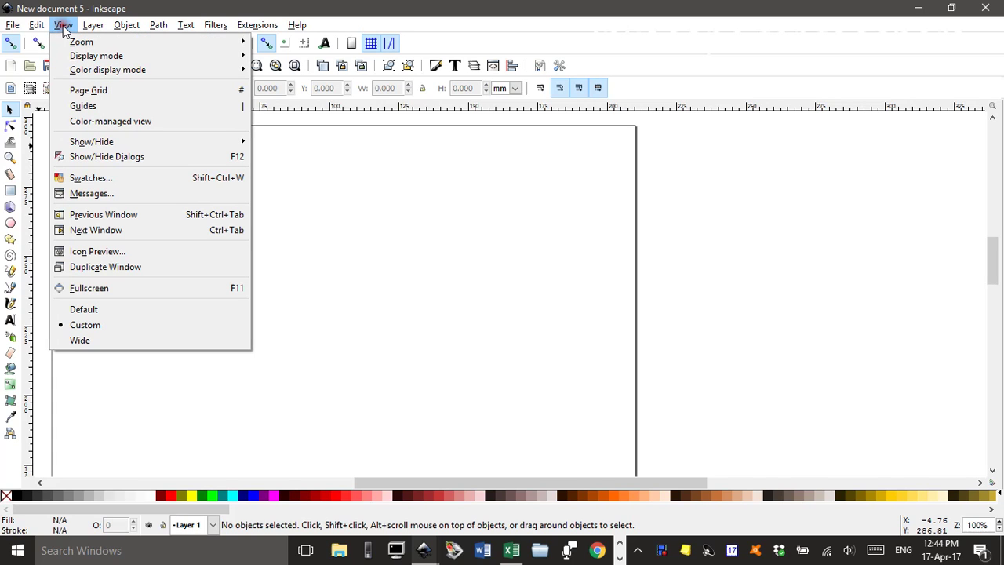
click(79, 91)
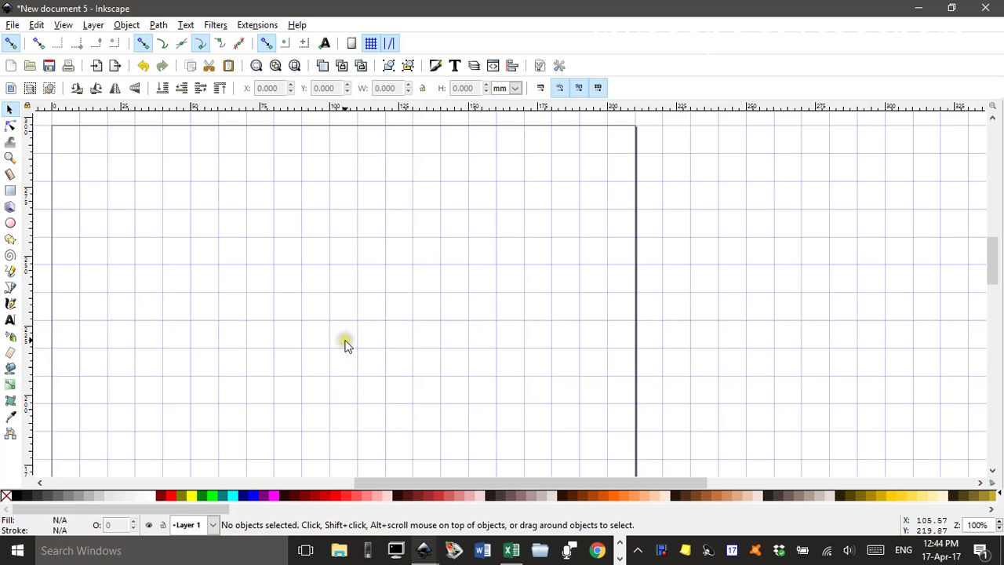
scroll(345, 343, up, 3)
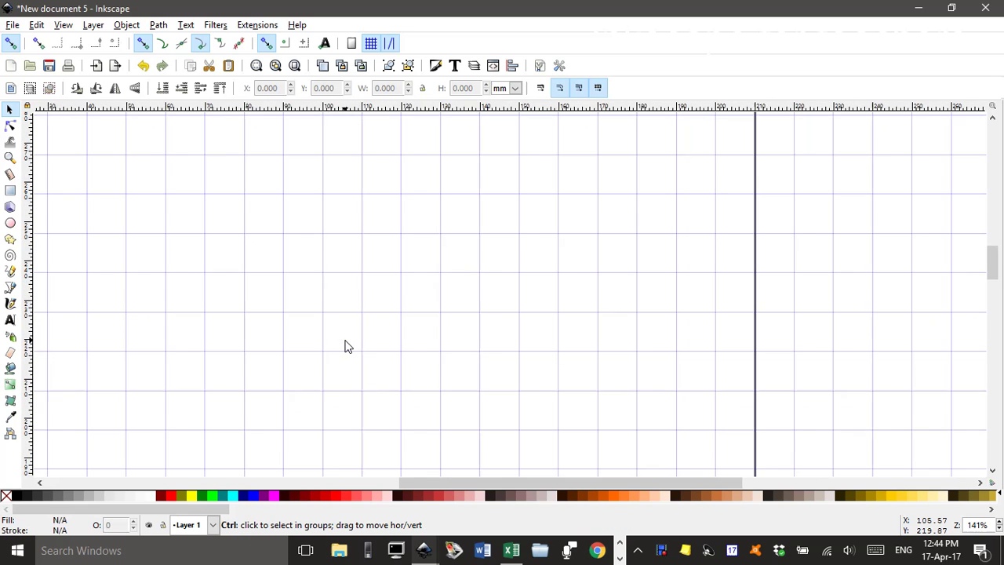
scroll(347, 346, down, 2)
drag(346, 346, 372, 337)
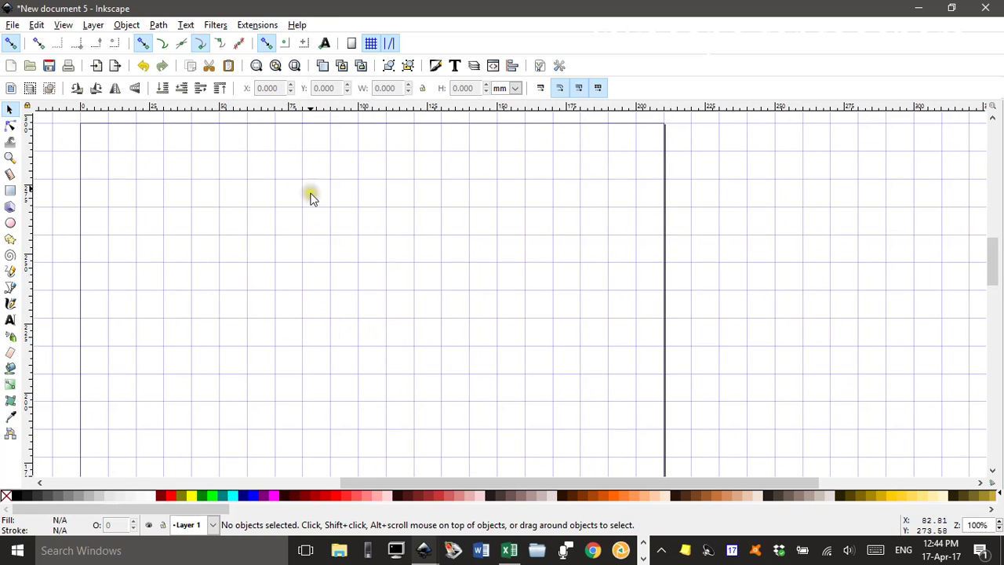
click(370, 45)
Draw an 80 × 80 mm square snapped to the grid, then deselect it.
click(11, 191)
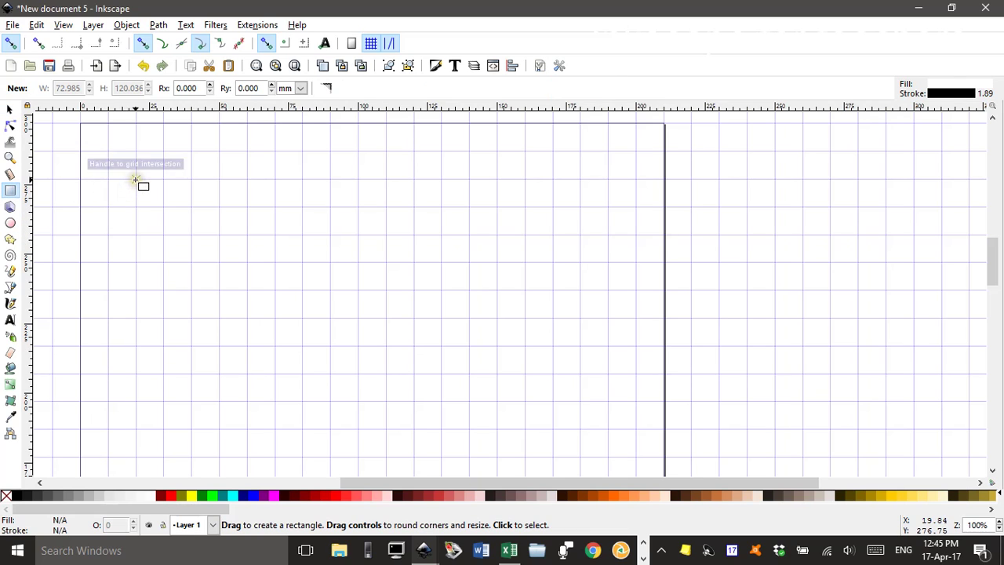
drag(136, 180, 359, 401)
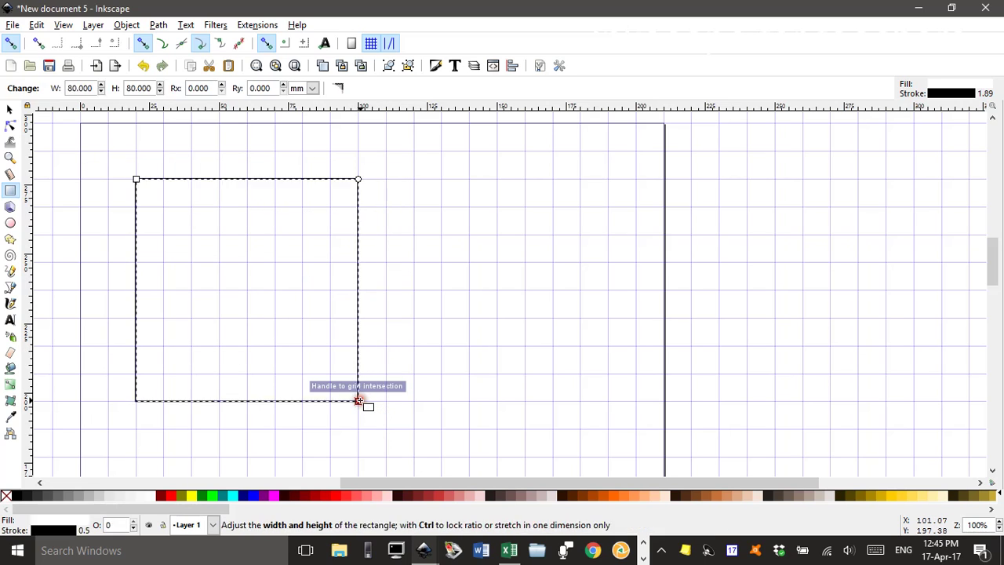
click(7, 109)
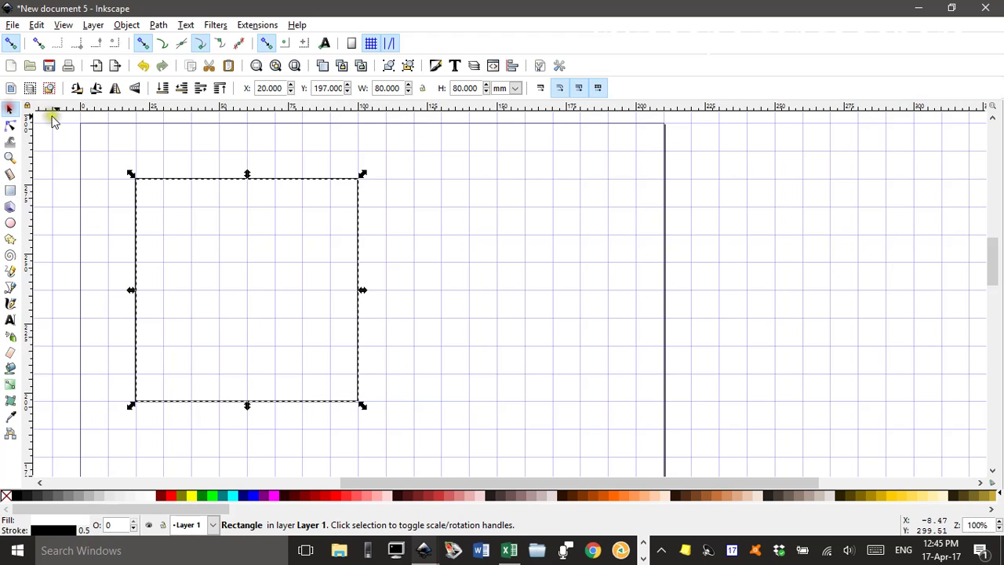
click(171, 143)
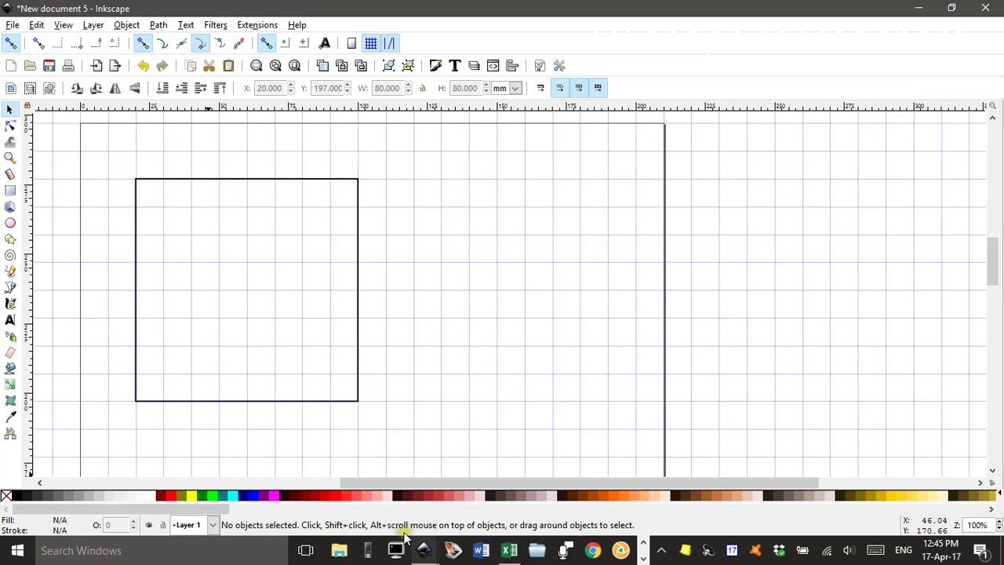
Check Tangram puzzle.svg for reference, then return to New document 5.
mouse_move(426, 544)
click(324, 474)
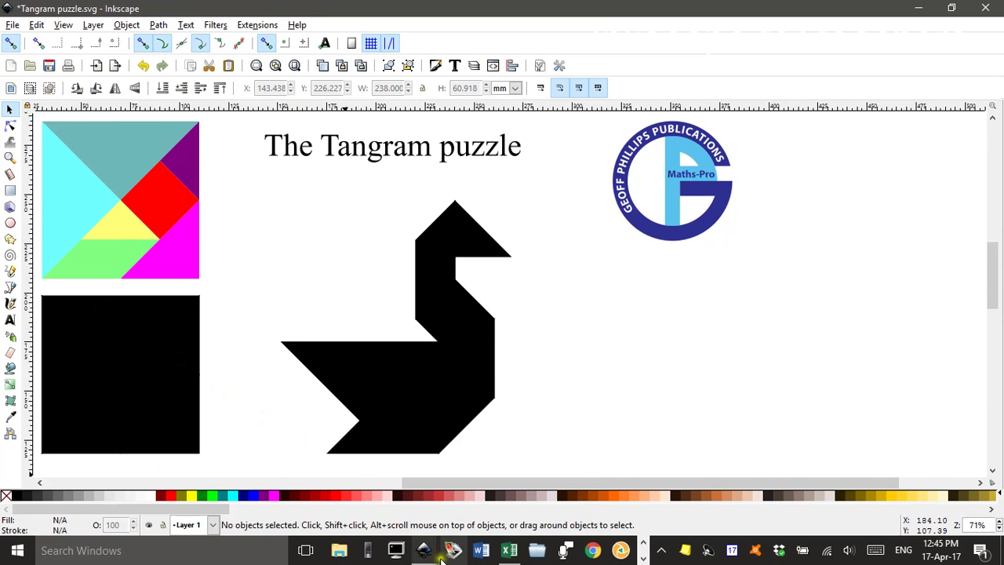
mouse_move(424, 549)
click(499, 513)
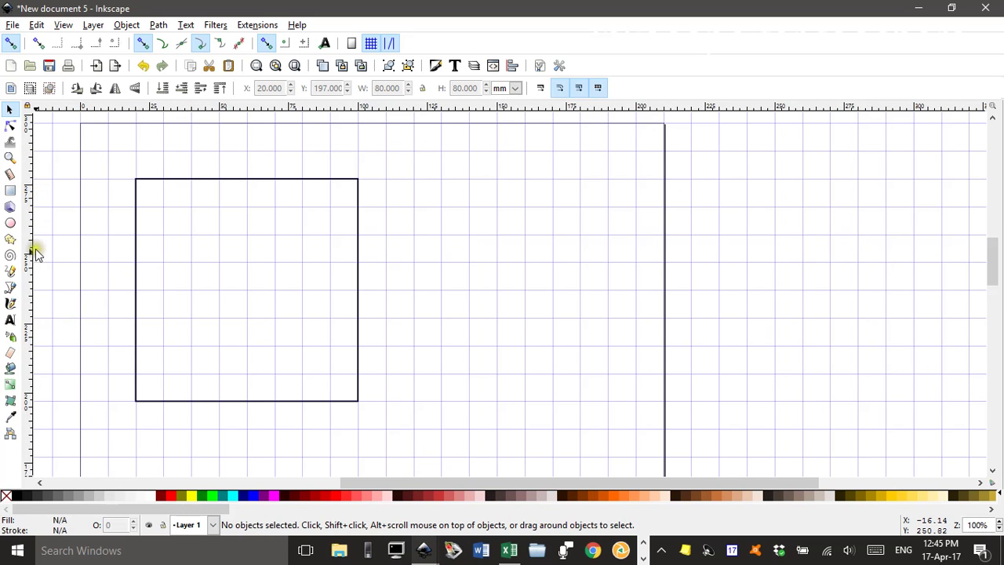
Draw a left triangle and a top triangle meeting at the square's centre with the Pen tool.
click(10, 287)
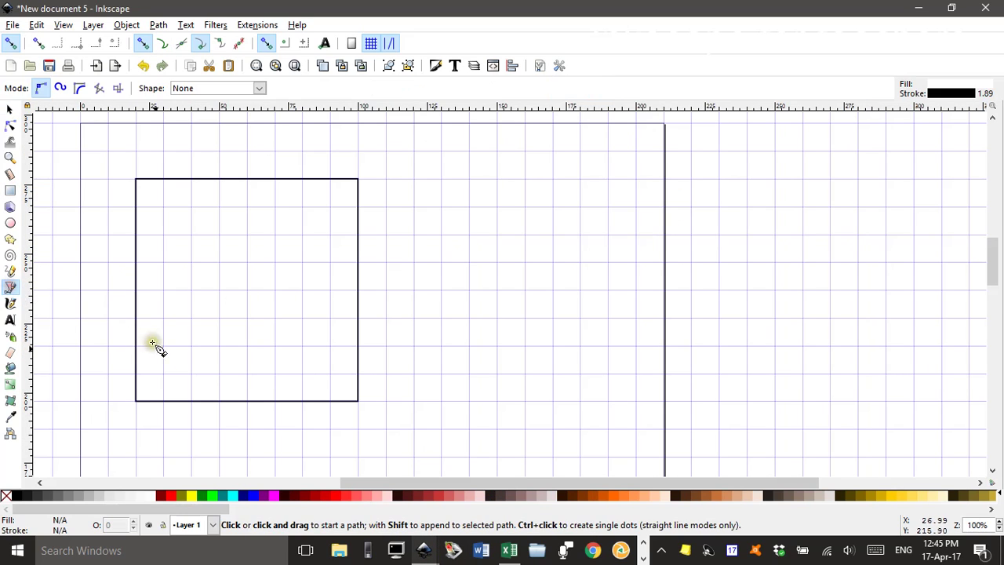
click(136, 401)
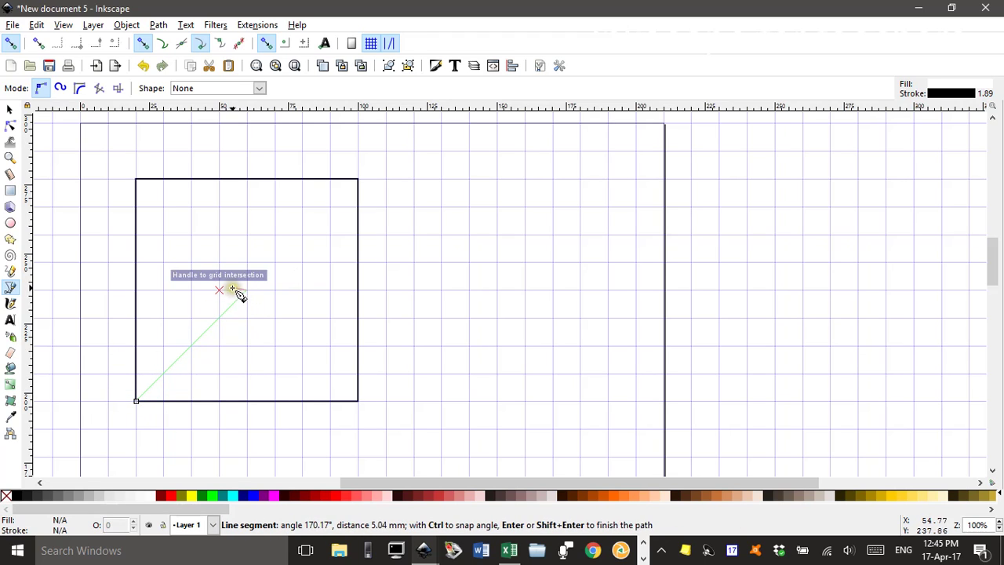
click(137, 179)
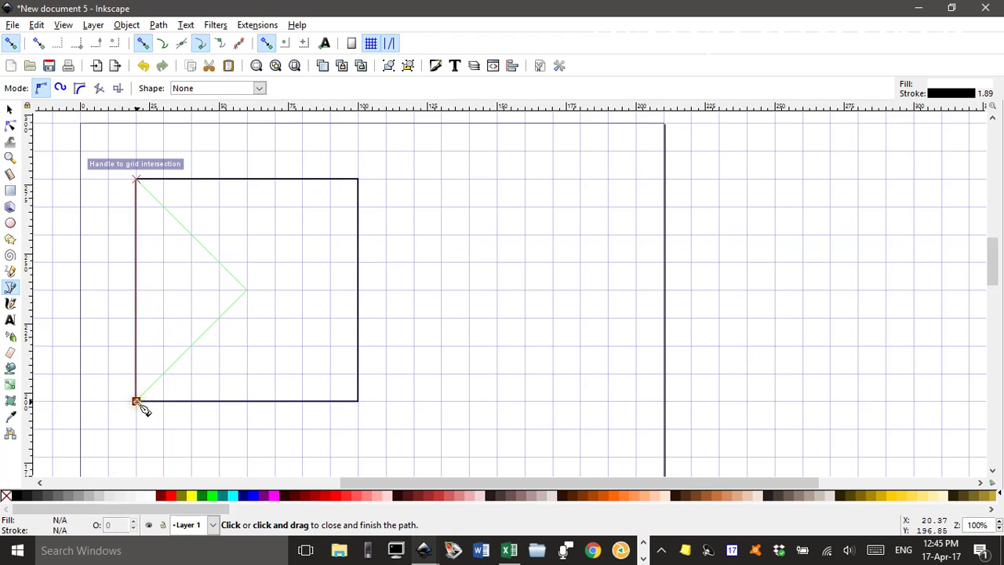
click(137, 400)
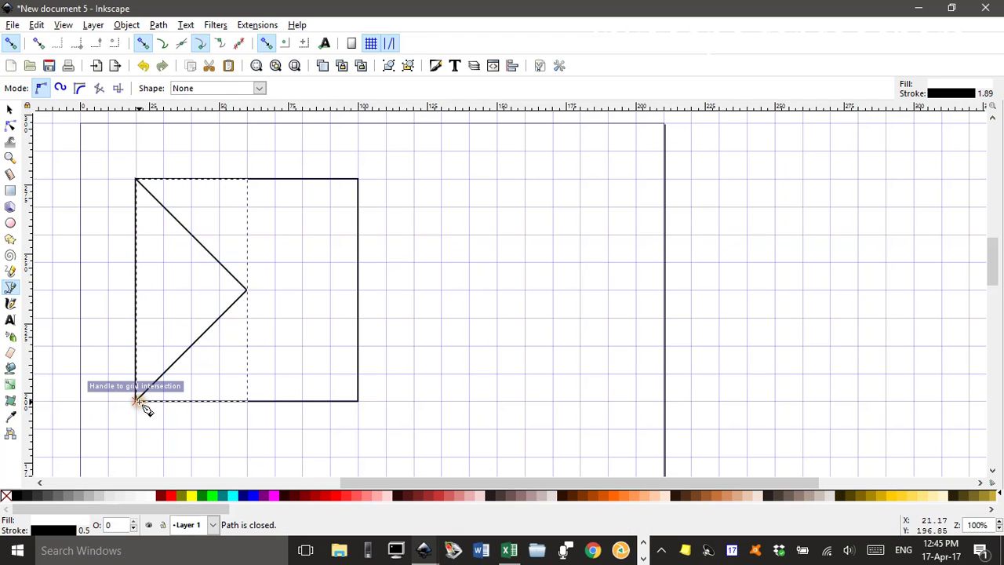
click(137, 179)
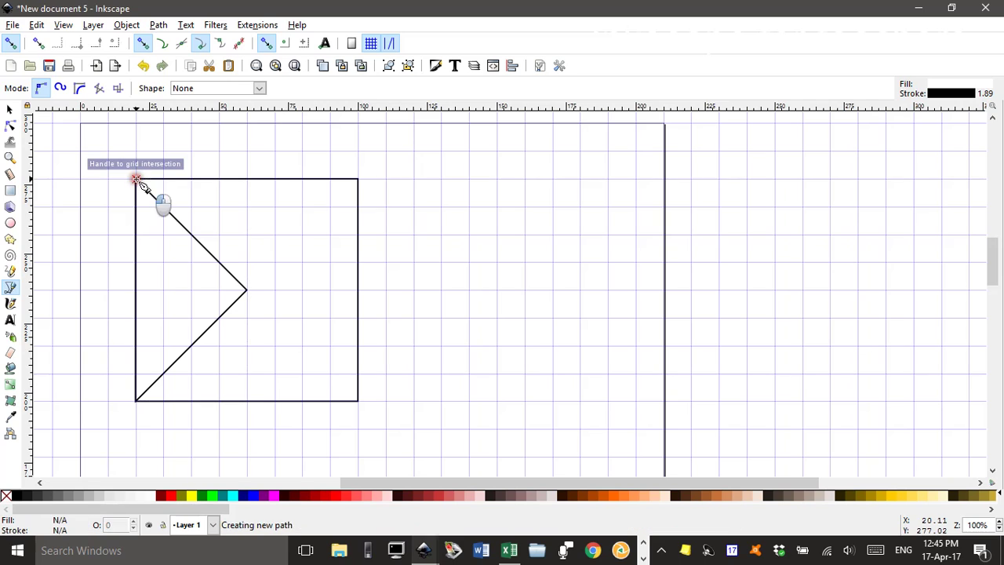
click(358, 180)
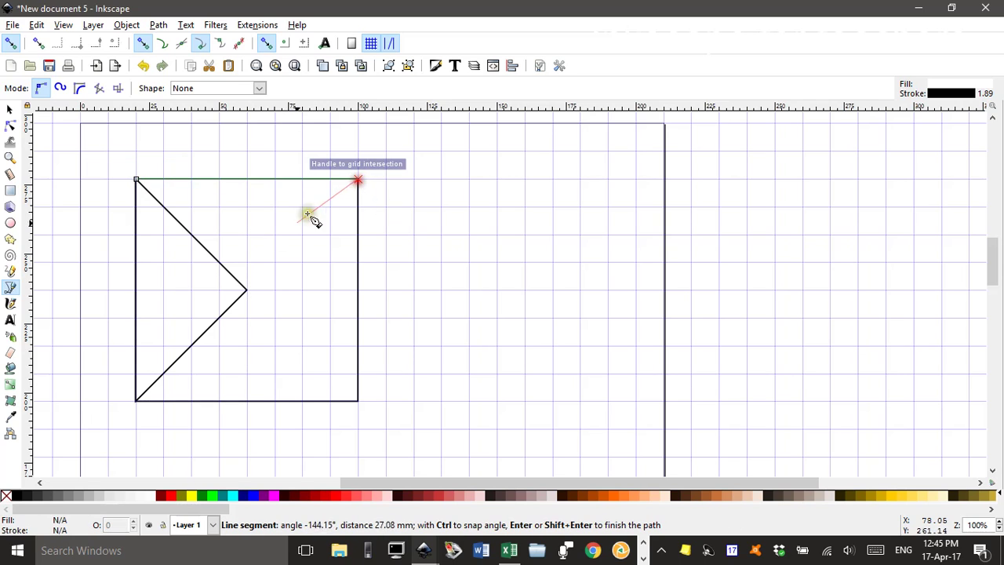
click(247, 291)
click(137, 180)
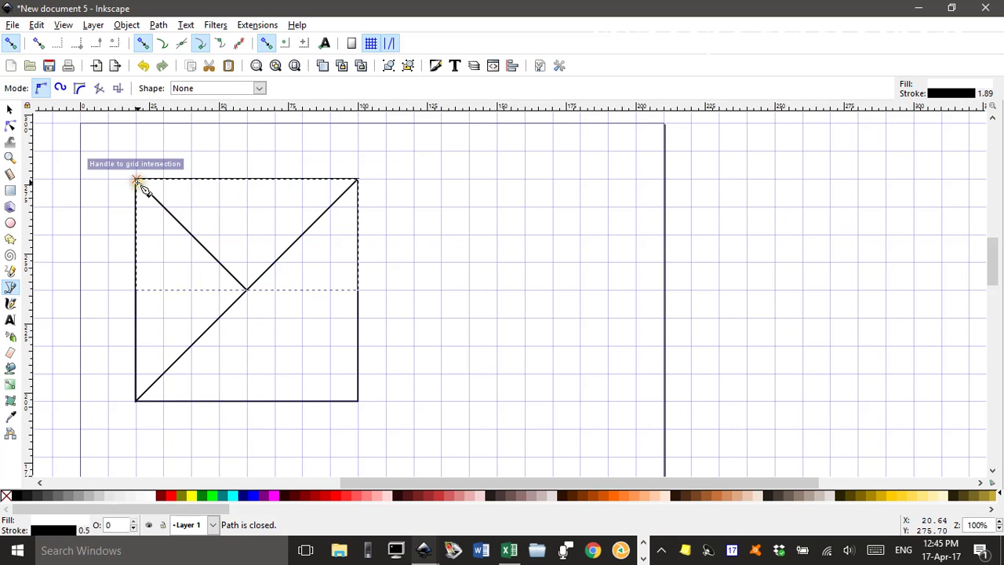
Fill the top triangle lime green and the left triangle yellow.
click(9, 111)
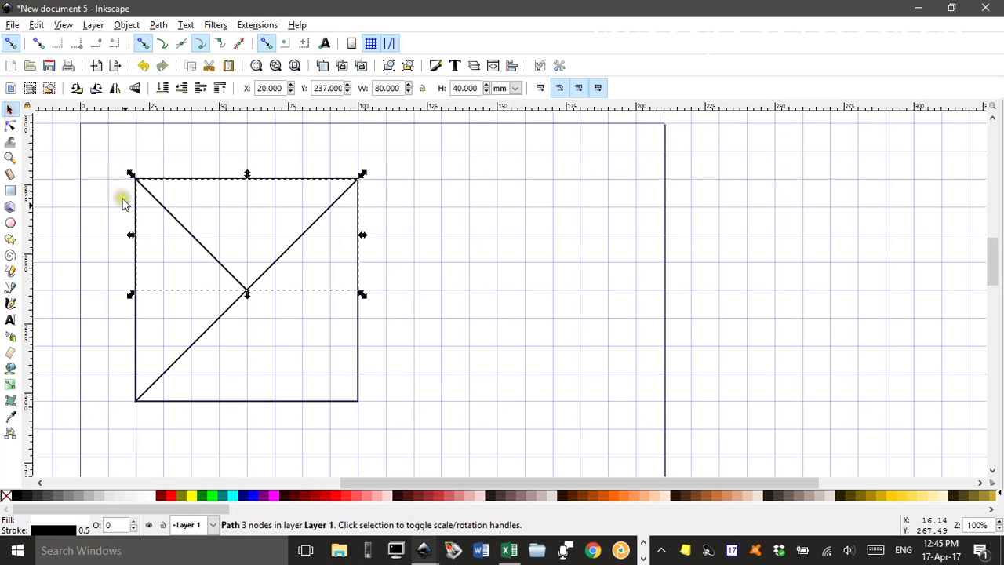
click(214, 495)
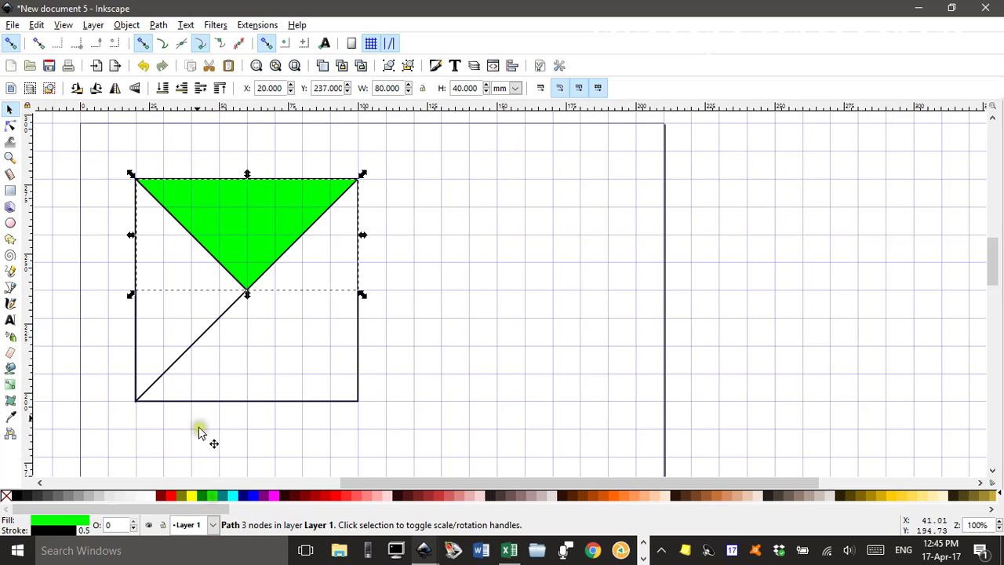
click(176, 308)
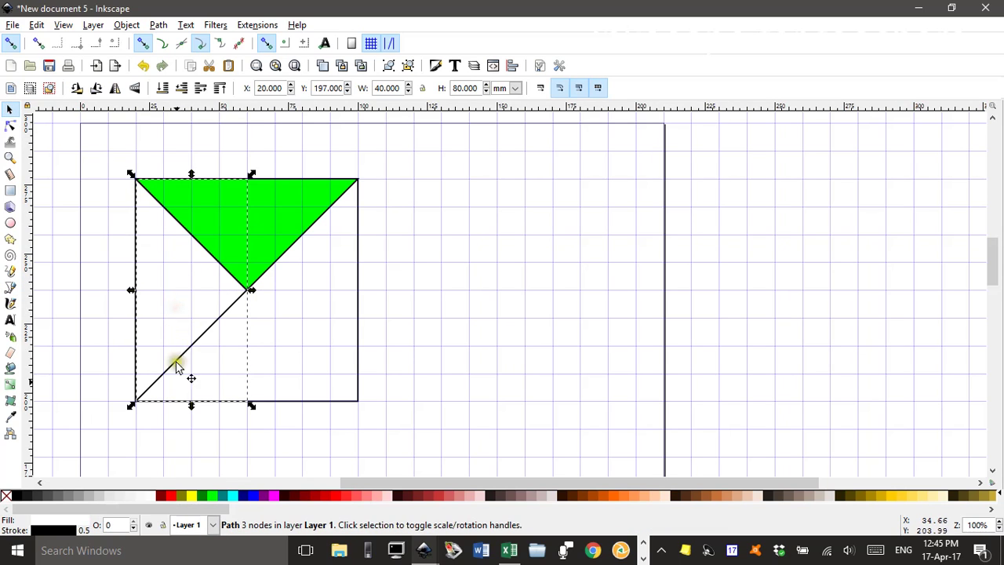
click(191, 495)
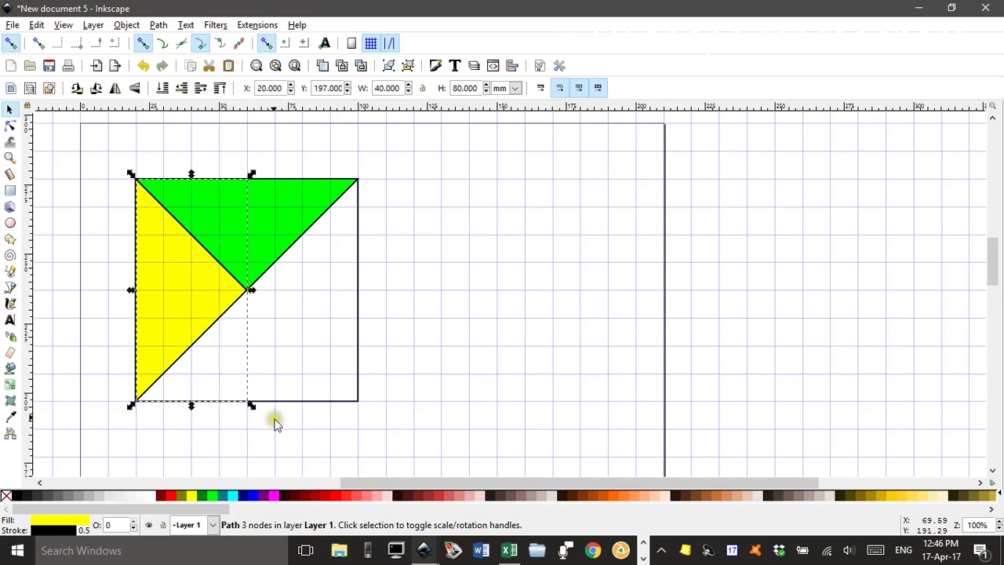
Look at Tangram puzzle.svg, then bring New document 5 back to the front.
mouse_move(423, 550)
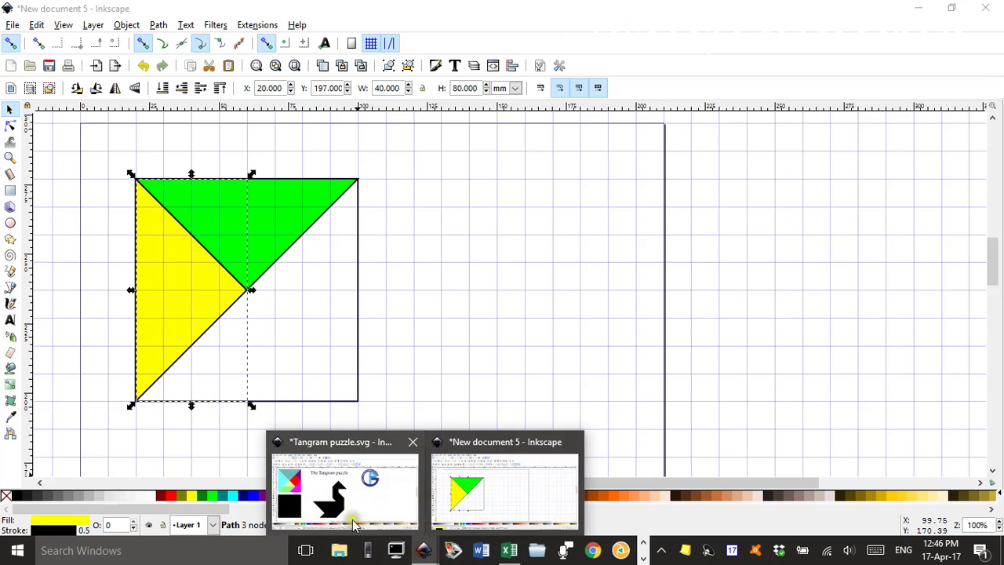
click(349, 498)
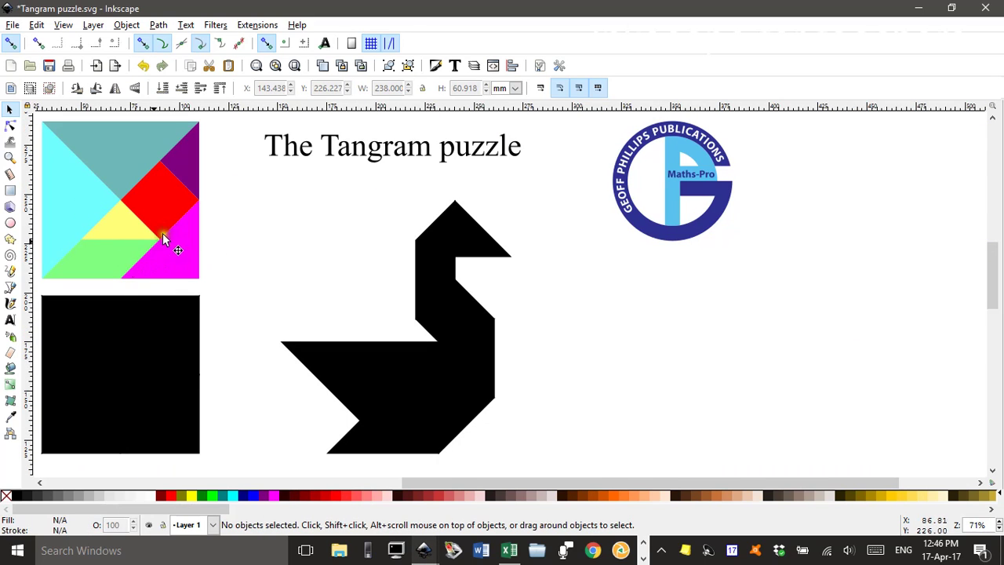
mouse_move(423, 549)
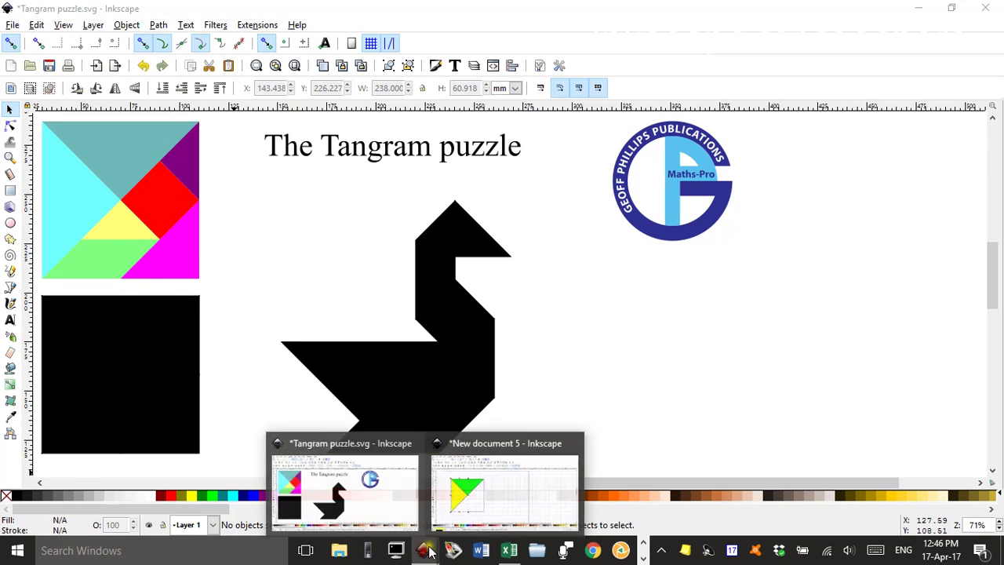
click(487, 510)
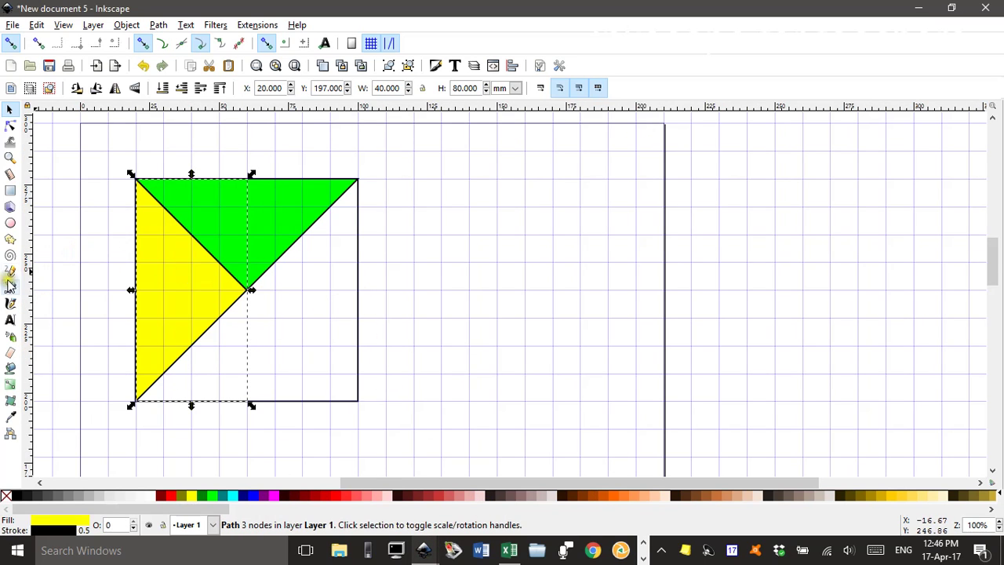
Draw a red 40 × 40 mm triangle in the square's lower-right corner, then return to Tangram puzzle.svg.
click(10, 287)
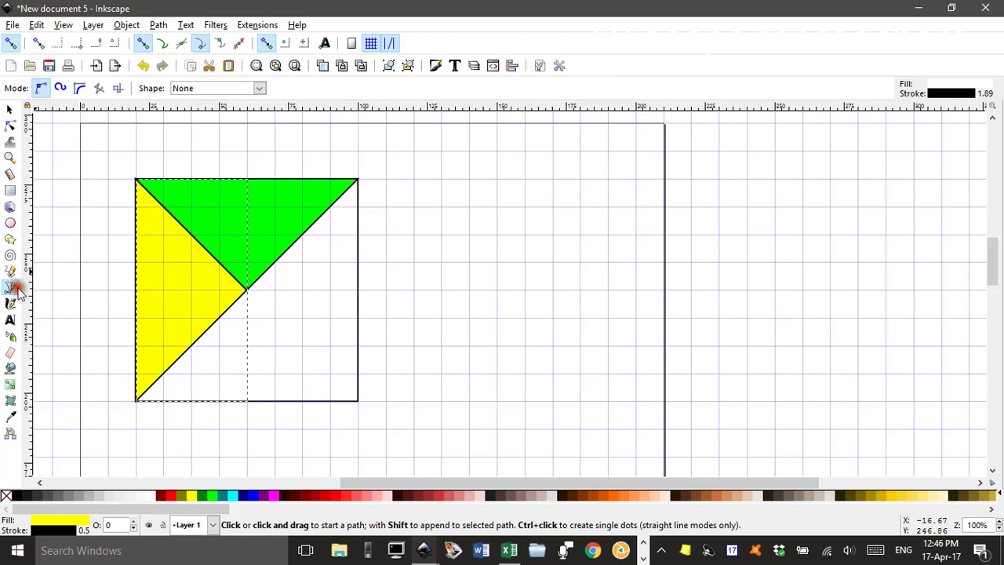
click(357, 291)
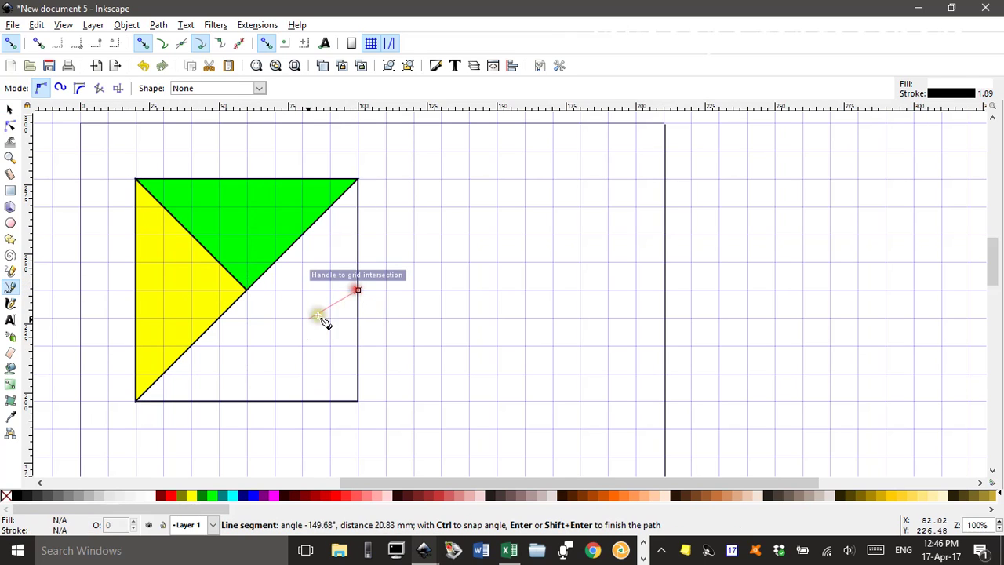
click(246, 400)
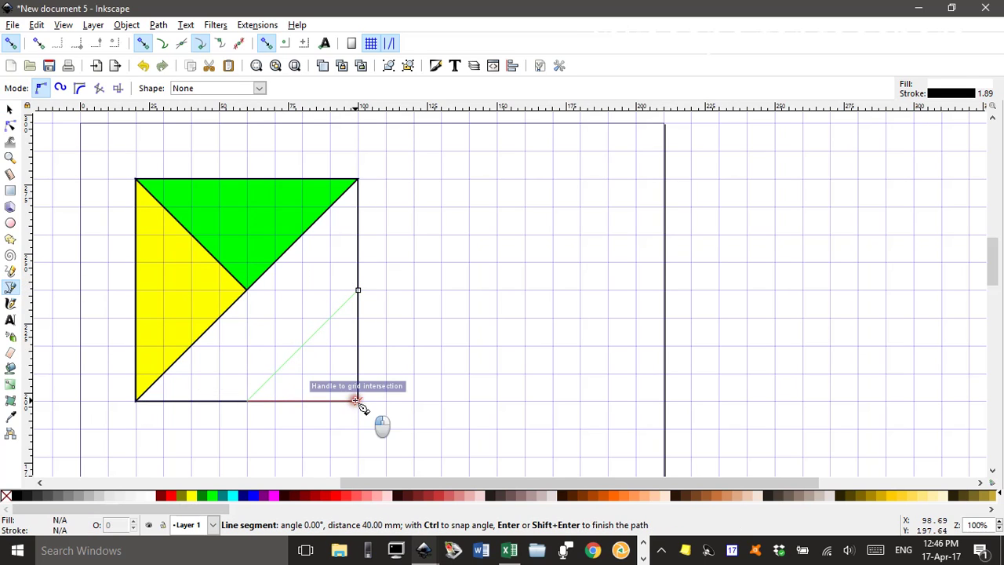
click(357, 401)
click(357, 290)
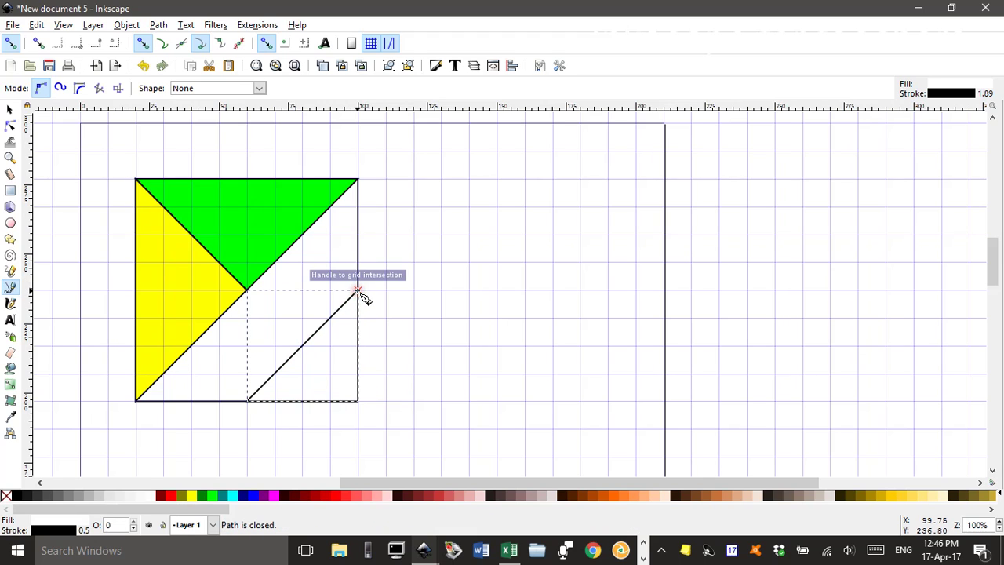
click(10, 109)
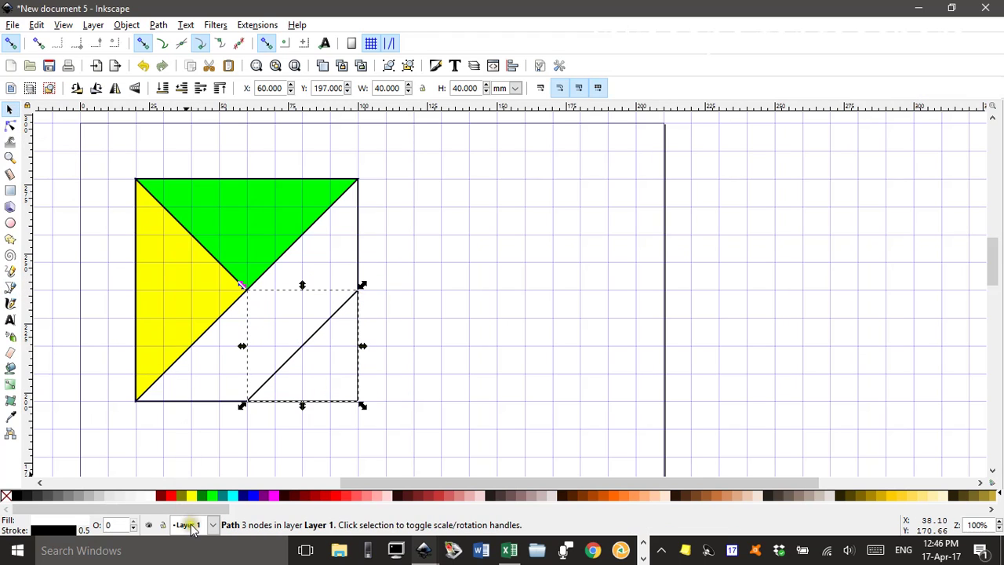
click(174, 496)
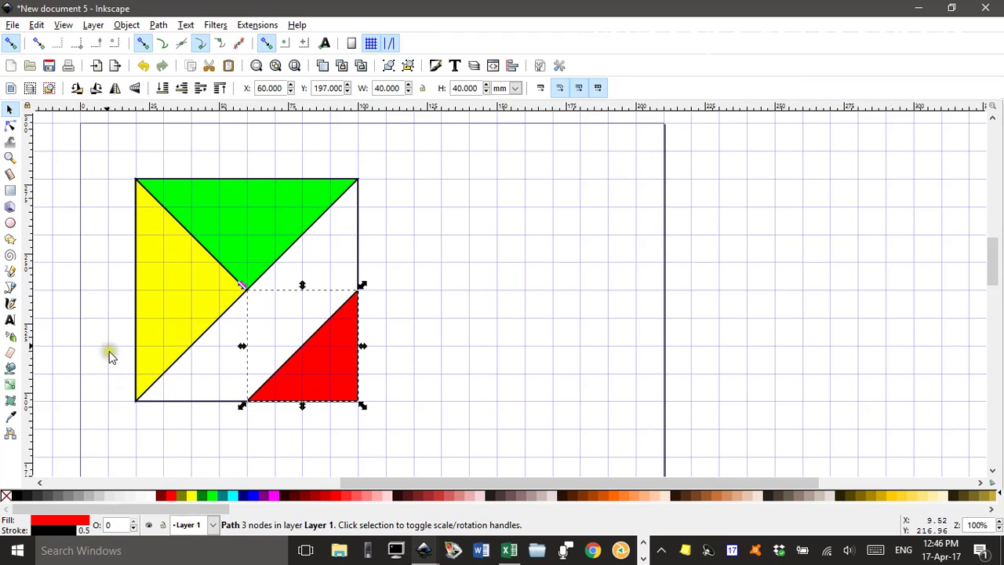
click(417, 551)
click(338, 487)
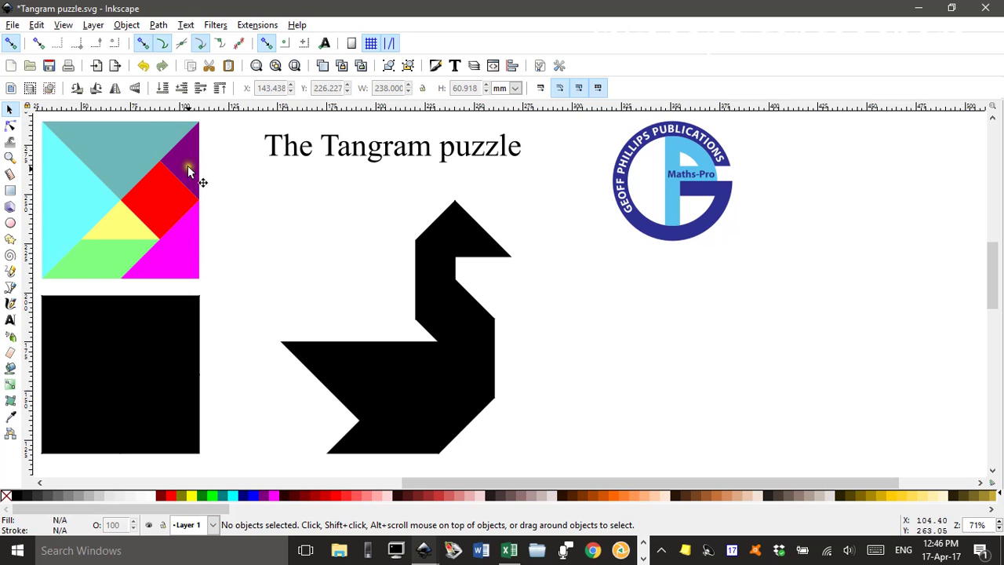
In New document 5, draw a magenta triangle from the top-right corner down the right edge.
click(424, 551)
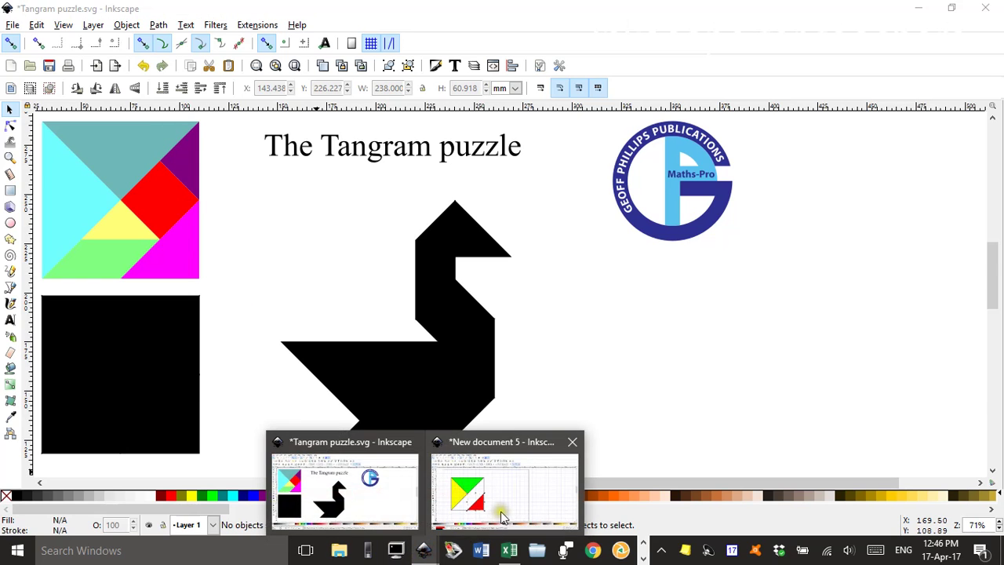
click(502, 515)
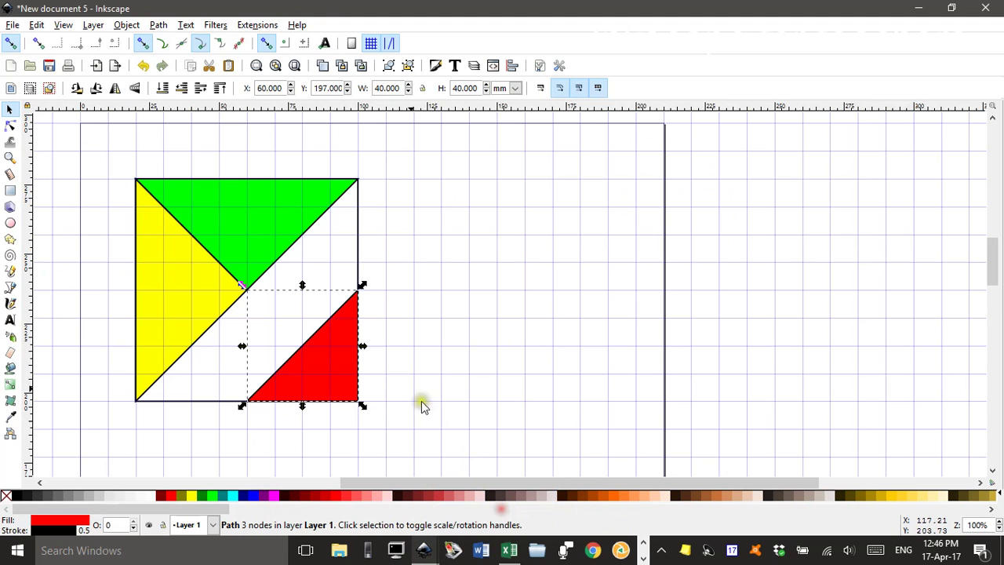
click(11, 287)
click(358, 180)
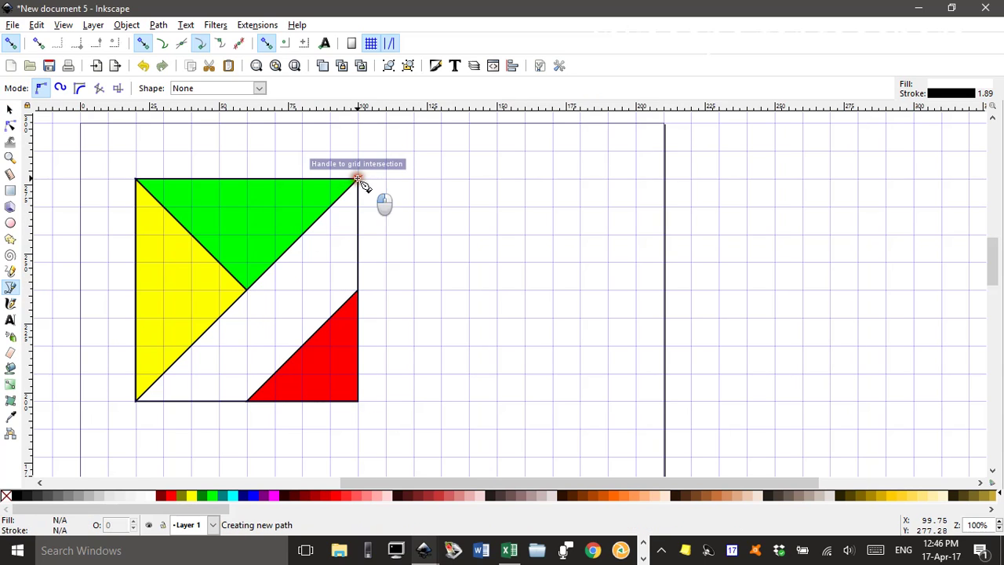
click(358, 290)
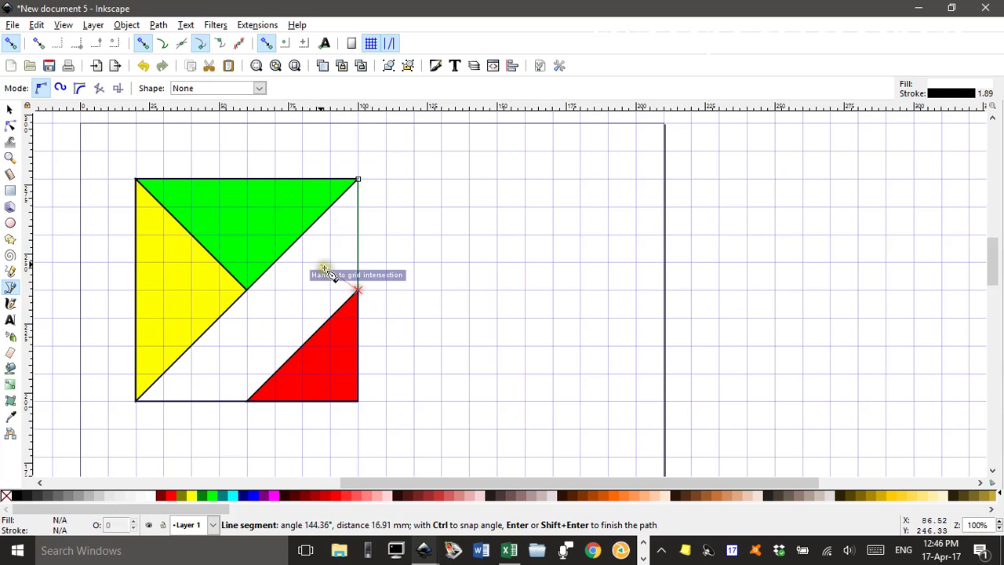
click(305, 238)
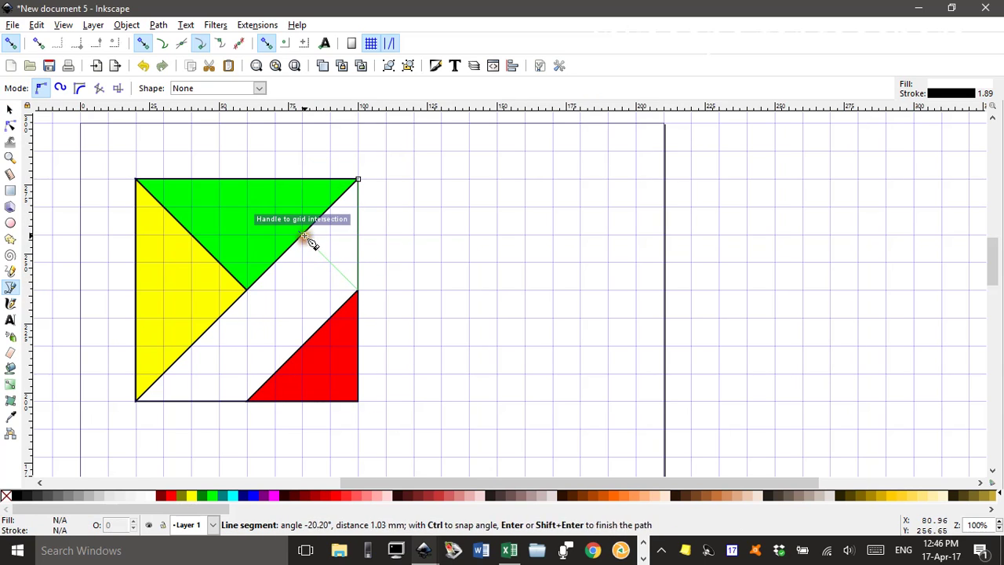
click(358, 181)
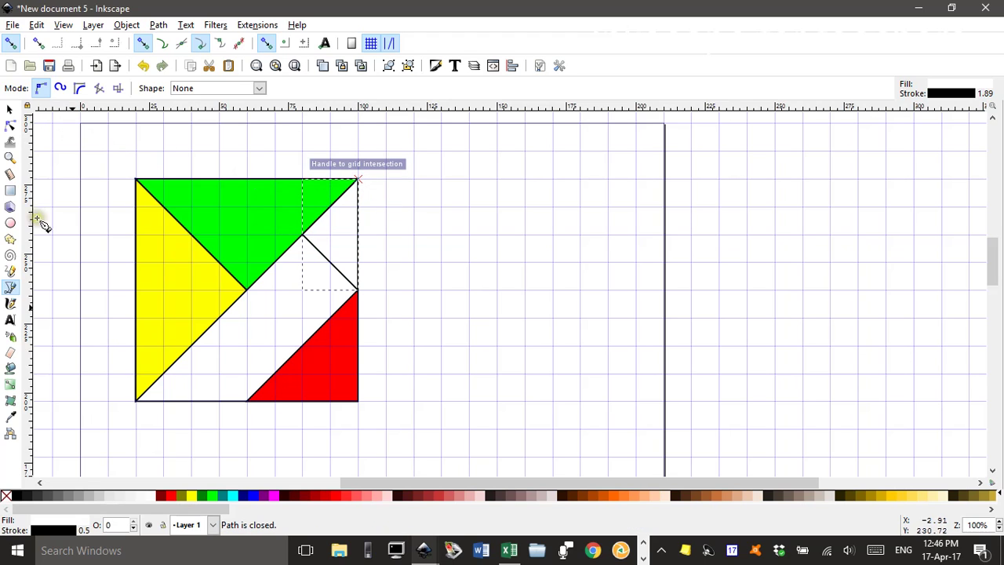
click(274, 496)
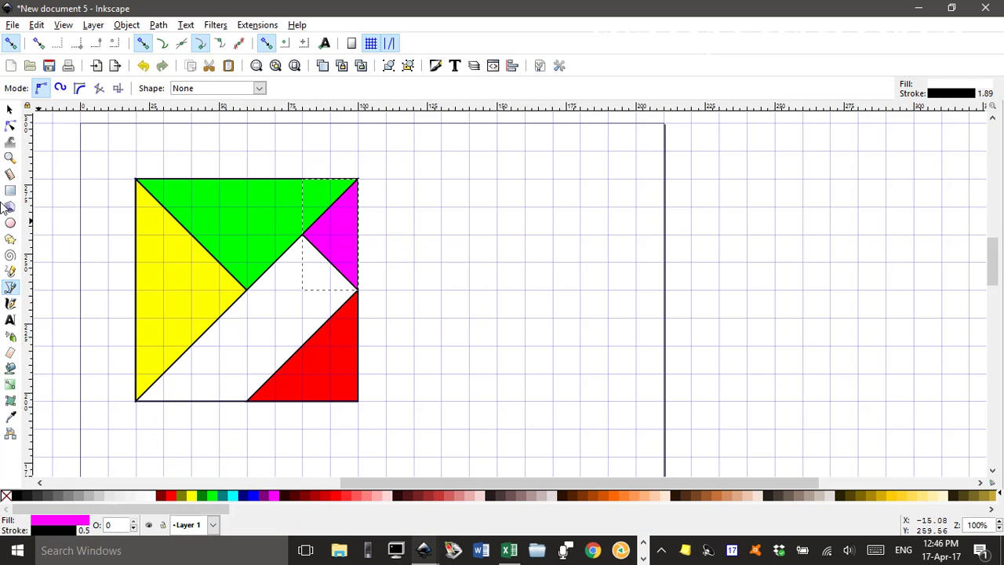
Draw a 40% gray square piece bordered by the green, magenta and red pieces, then deselect.
click(10, 110)
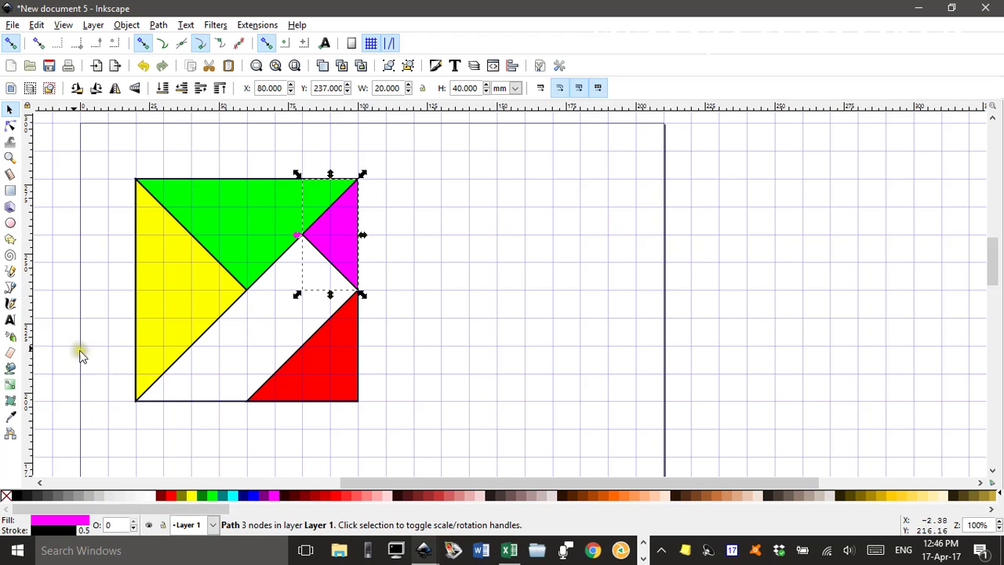
click(10, 287)
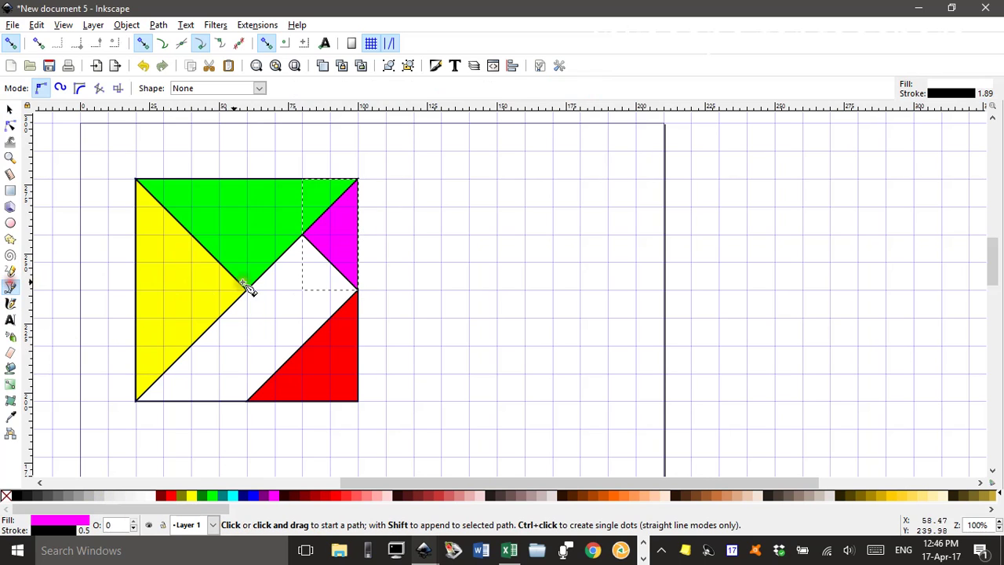
click(303, 236)
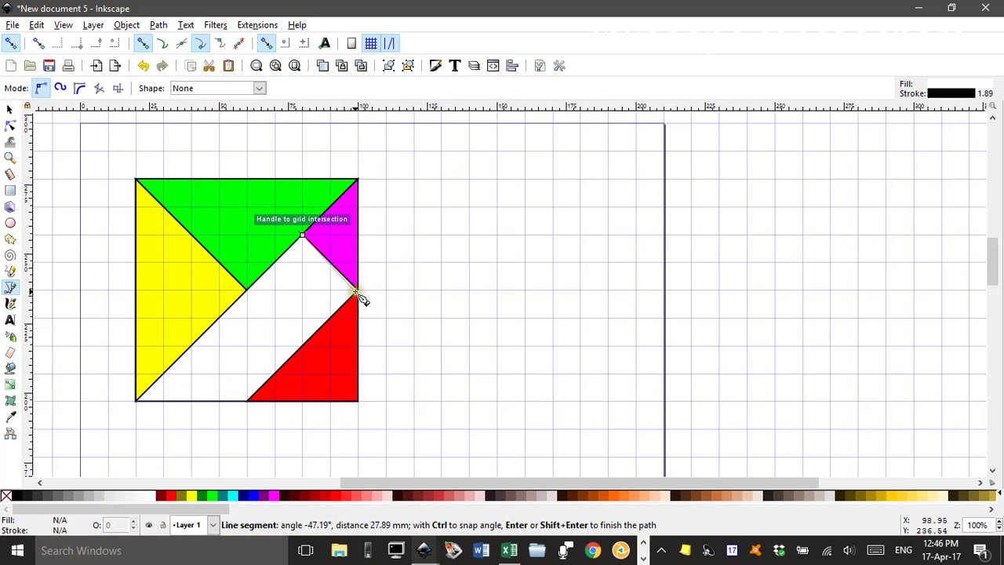
click(358, 290)
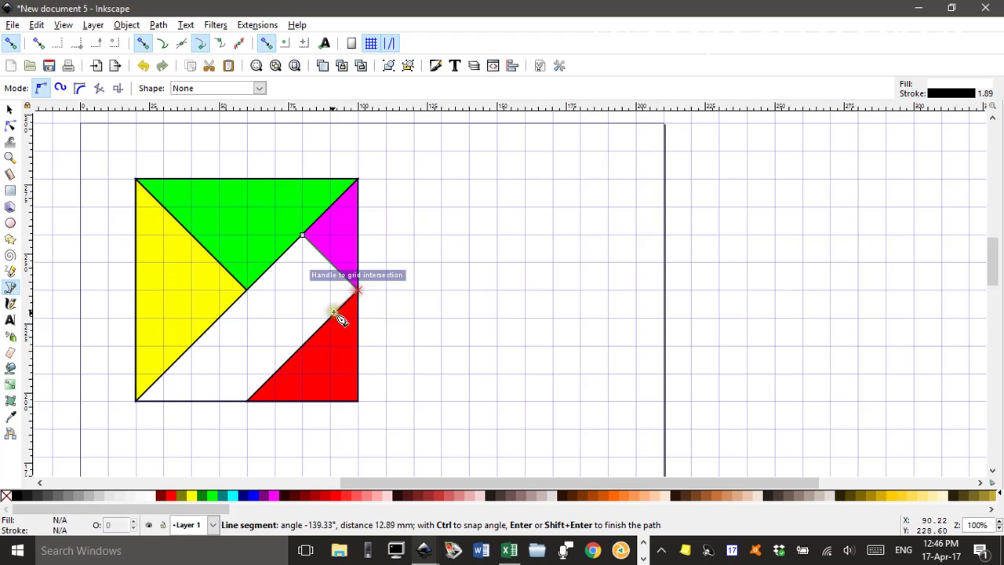
click(302, 345)
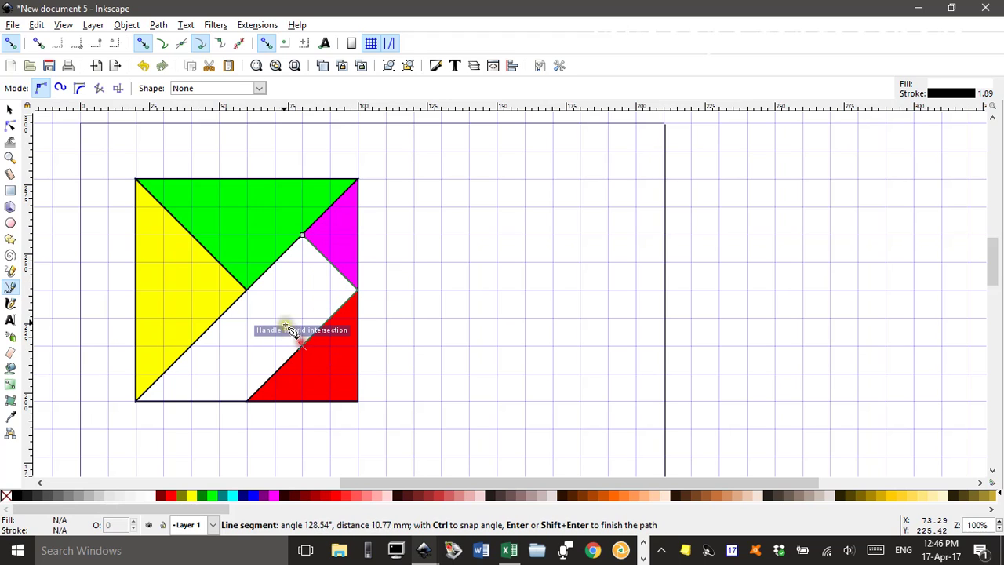
click(247, 291)
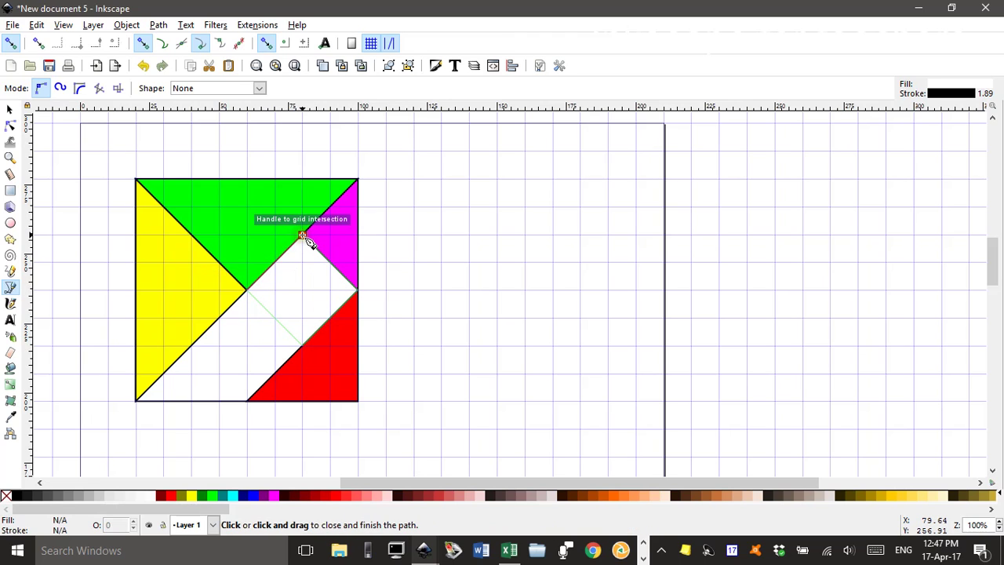
click(303, 236)
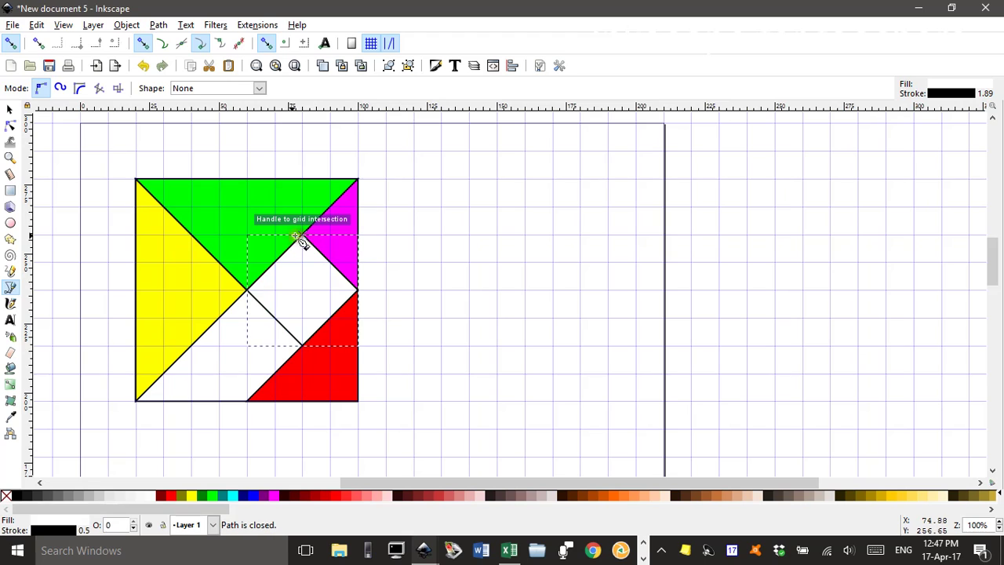
click(81, 491)
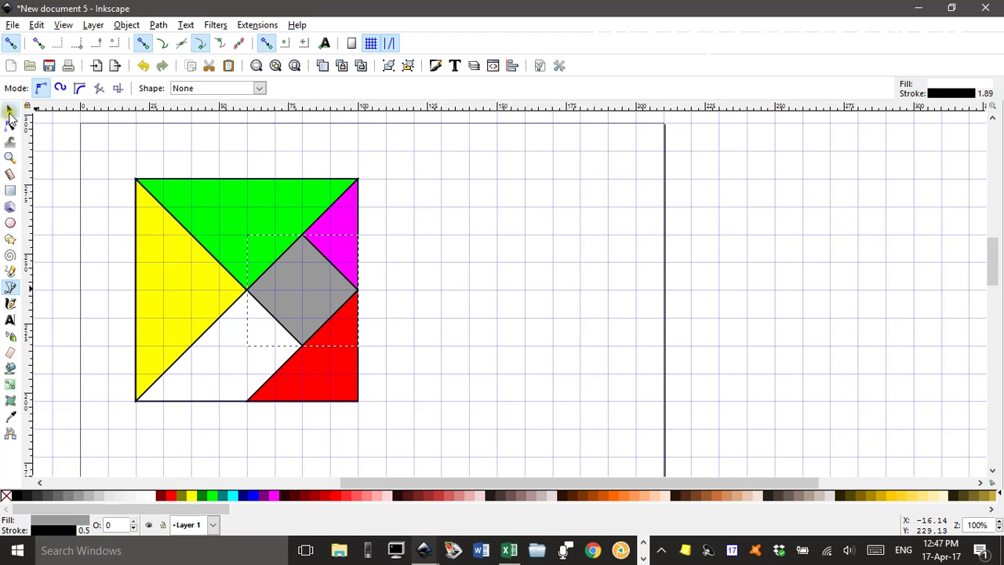
click(10, 111)
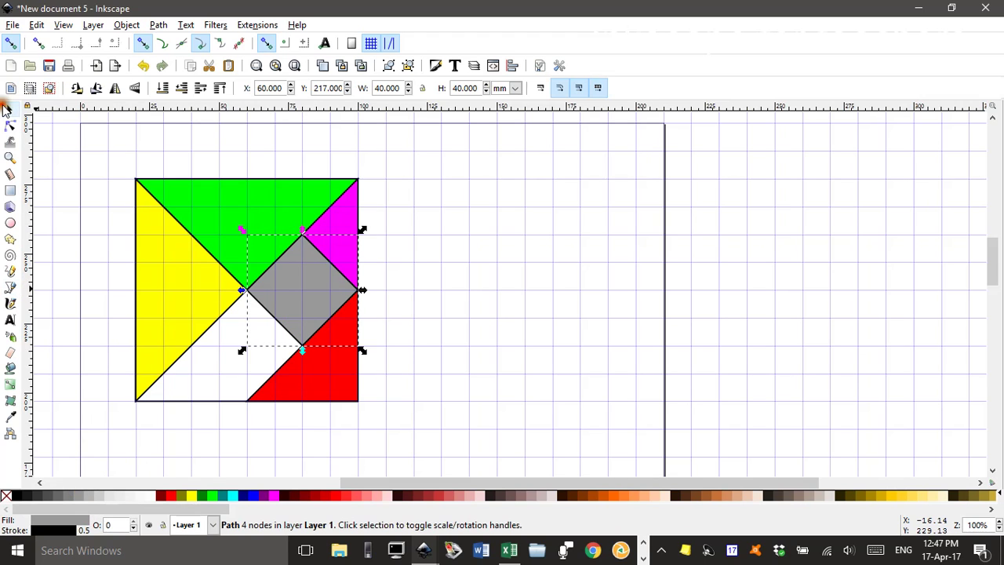
click(413, 411)
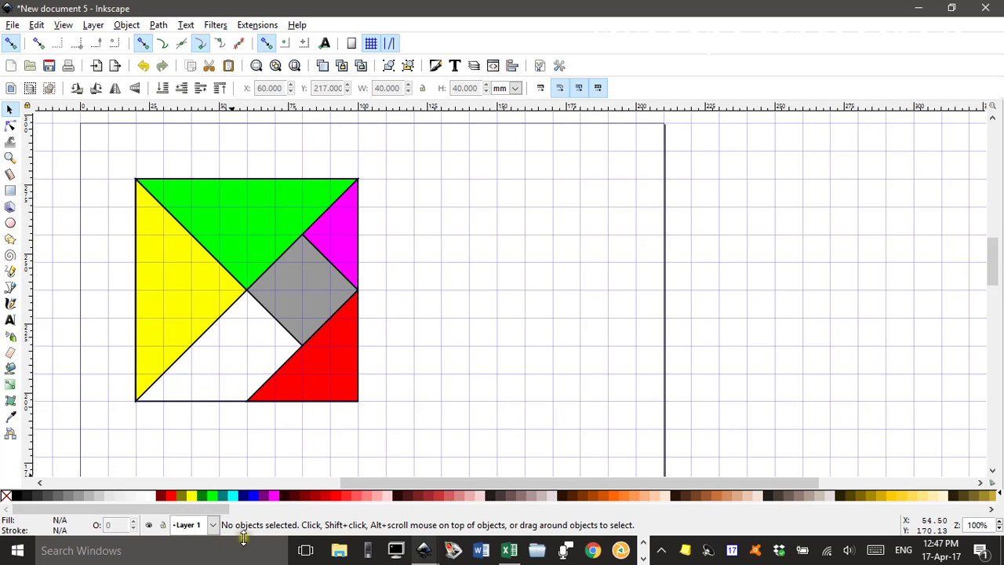
Glance at the Tangram puzzle file, then bring New document 5 back to the front.
click(424, 553)
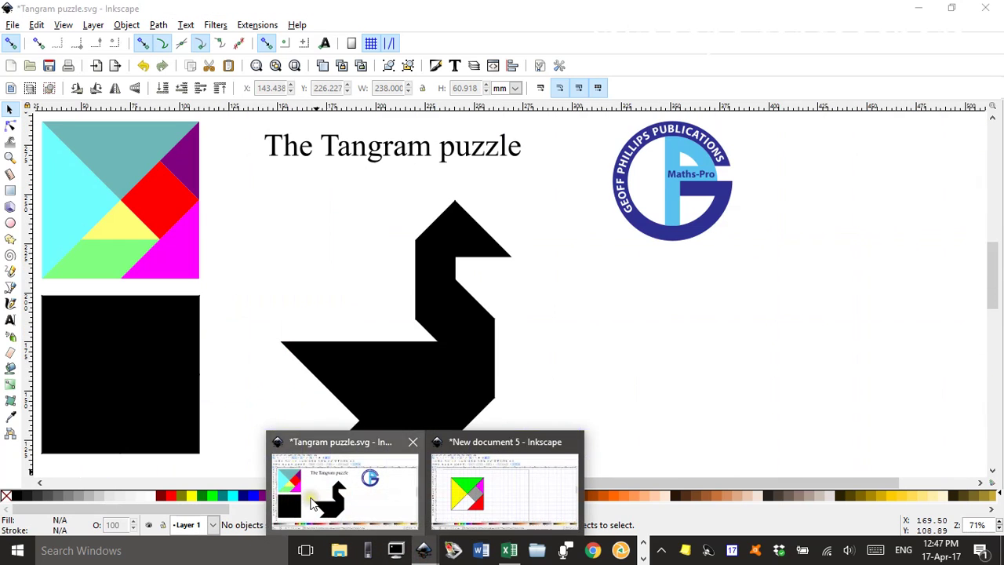
click(307, 498)
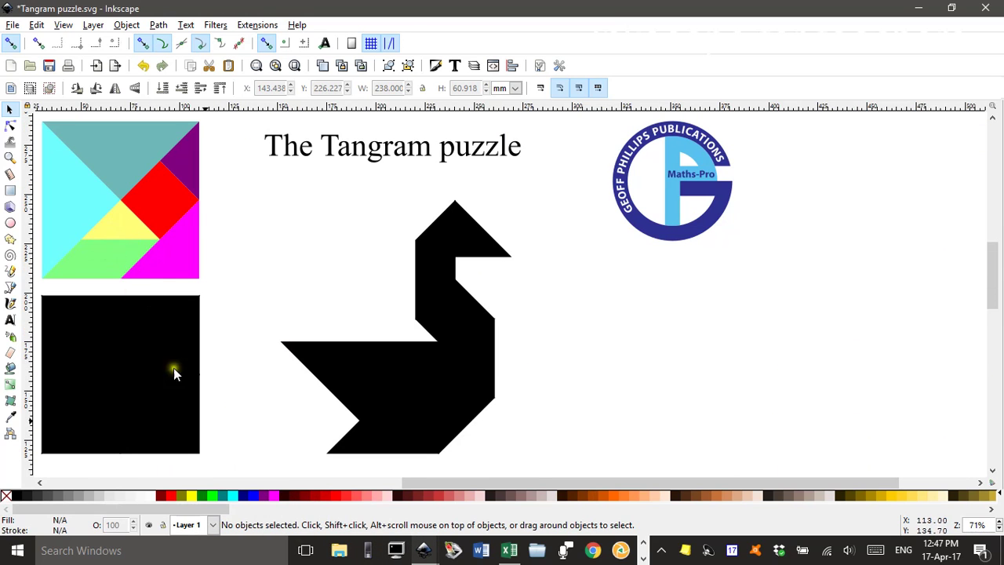
click(424, 553)
click(452, 485)
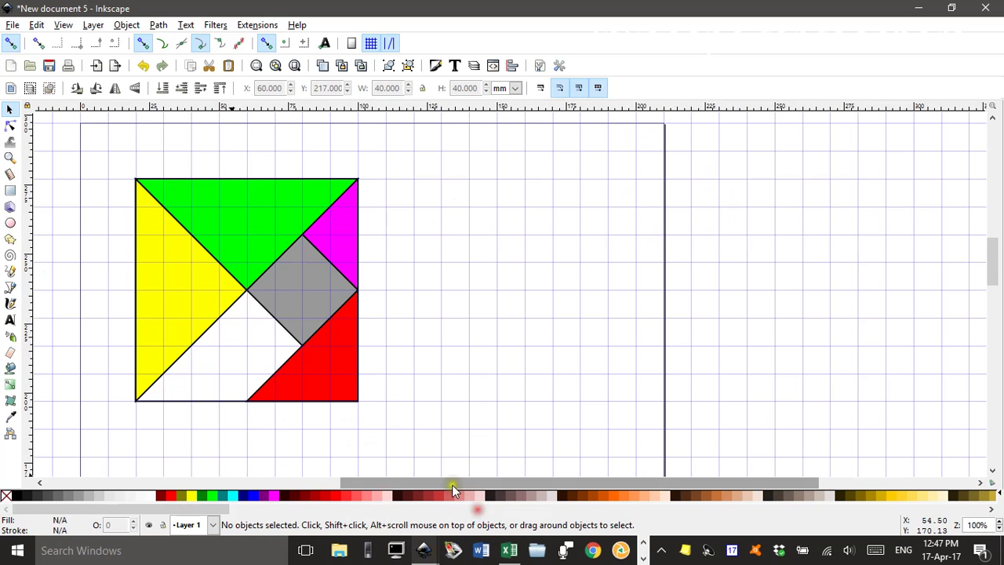
Draw an olive parallelogram along the square's bottom between the yellow and red pieces.
click(10, 287)
click(136, 401)
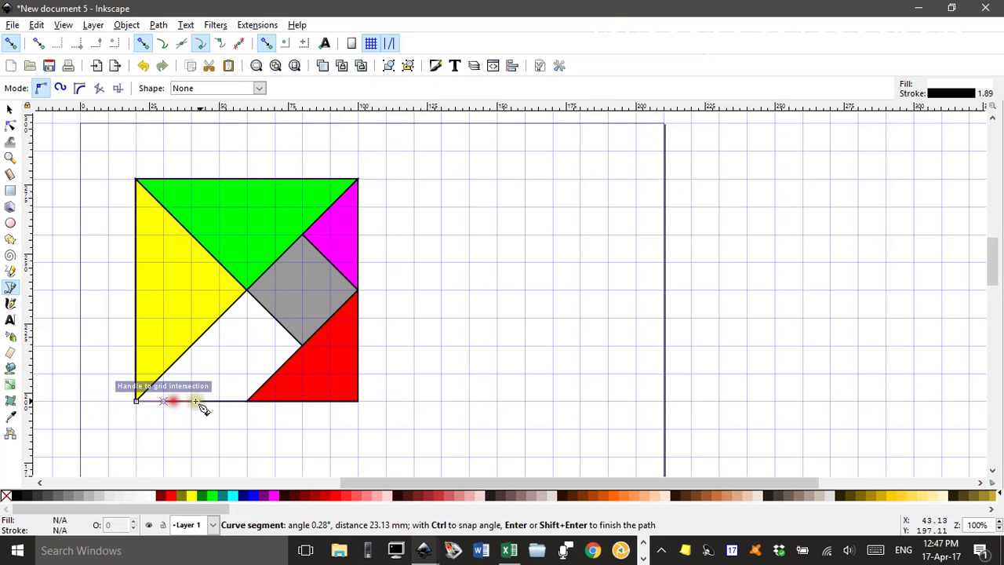
click(249, 403)
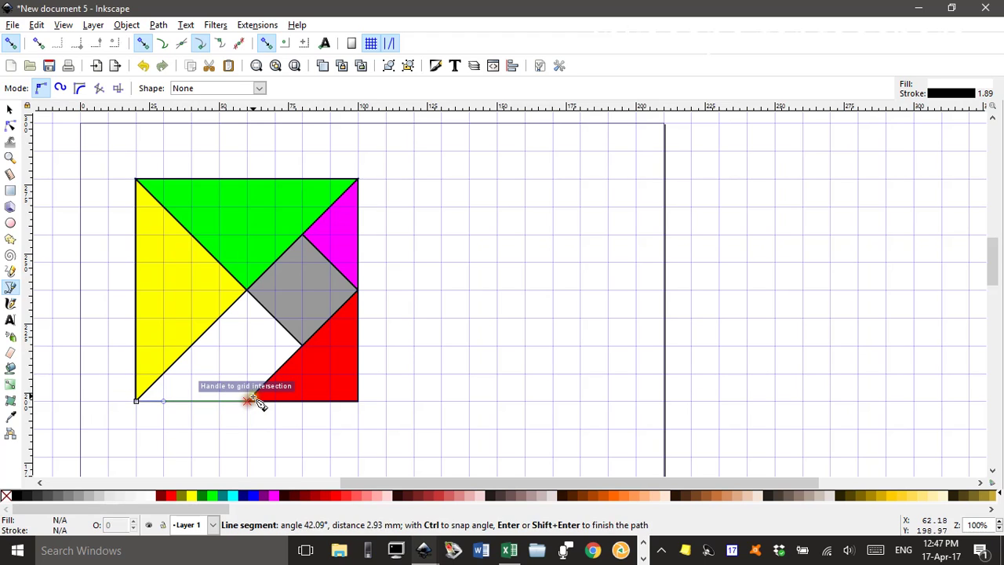
click(302, 345)
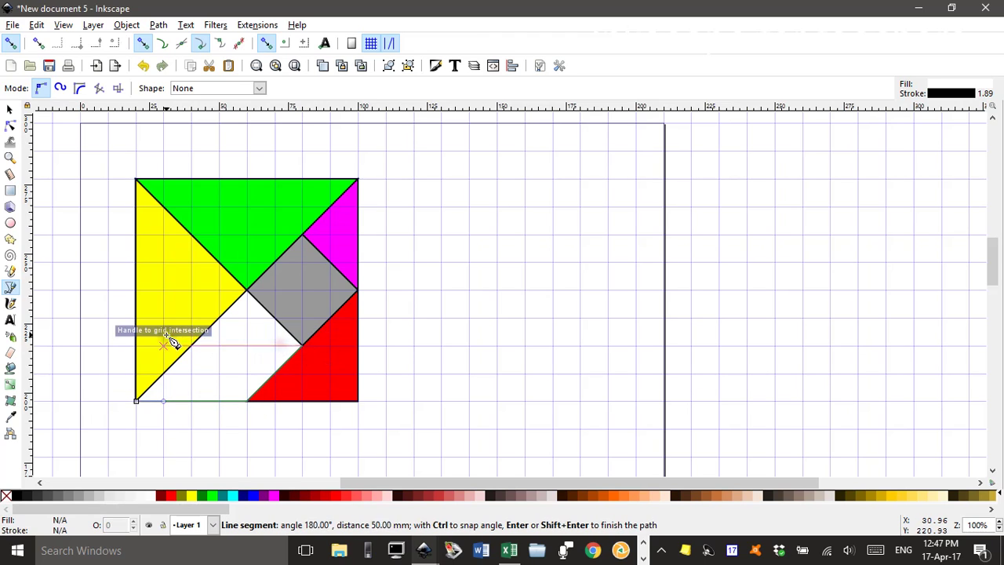
click(191, 345)
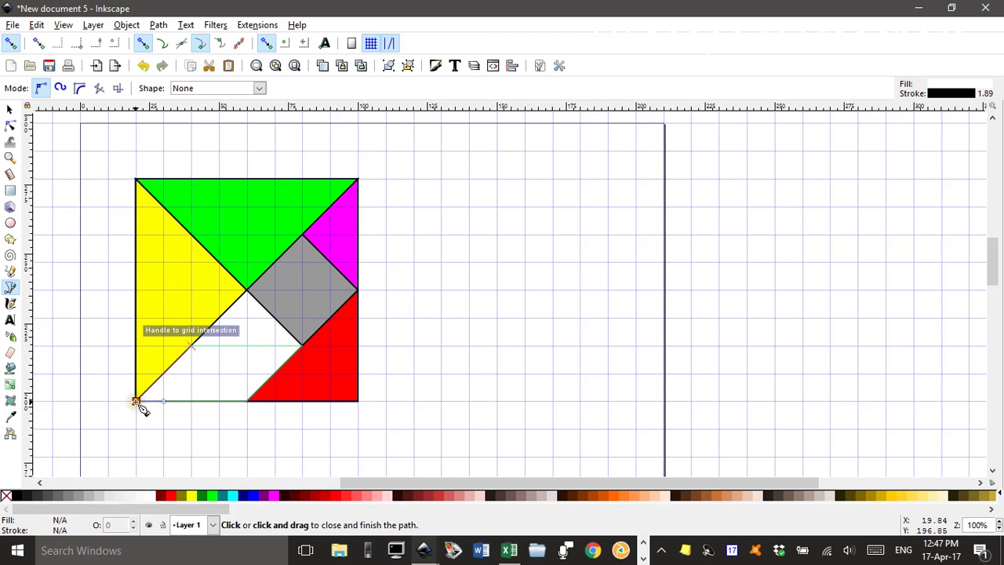
click(136, 400)
click(10, 112)
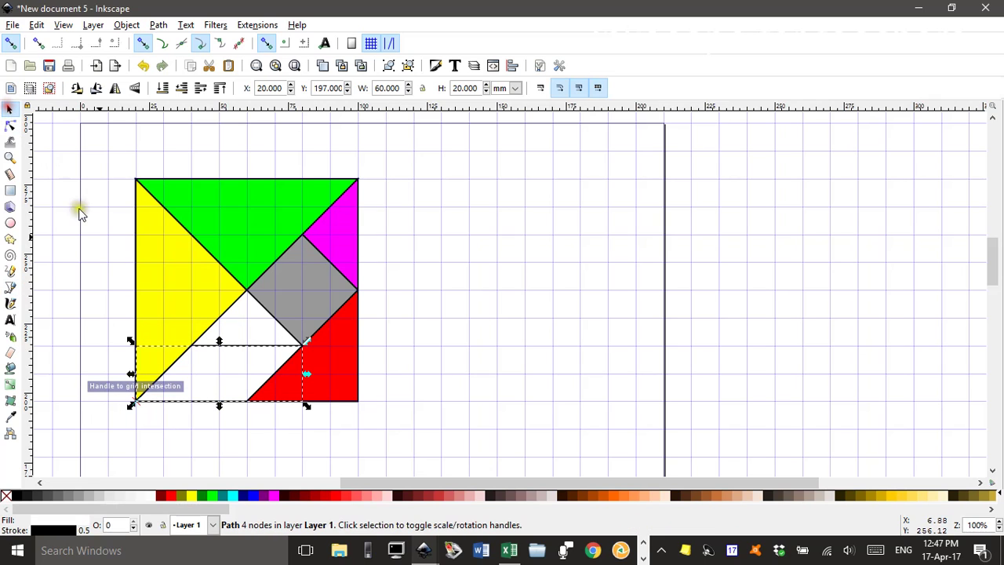
click(183, 498)
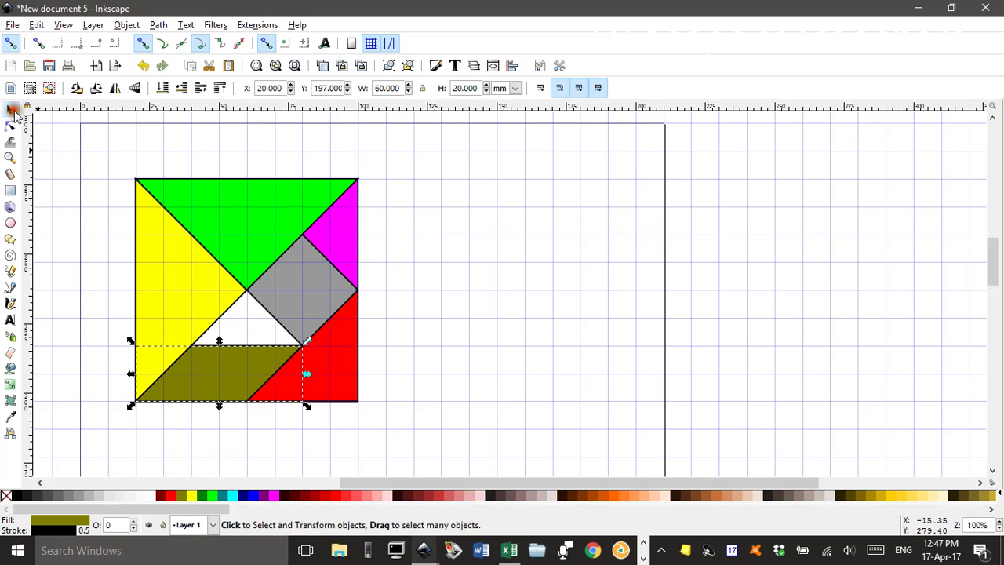
Draw a dark red triangle in the centre gap above the olive parallelogram, completing the square.
click(247, 322)
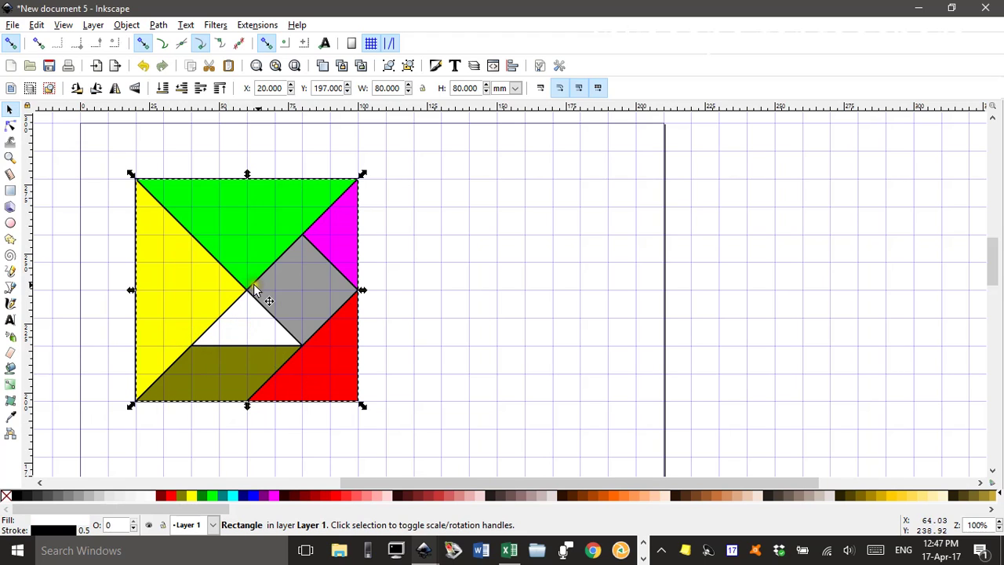
click(10, 287)
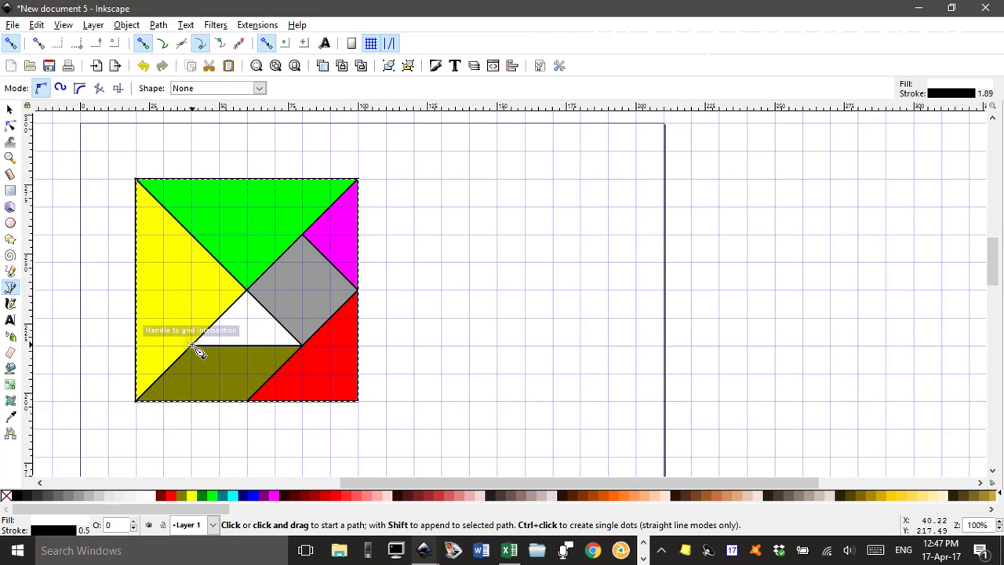
click(193, 345)
click(301, 346)
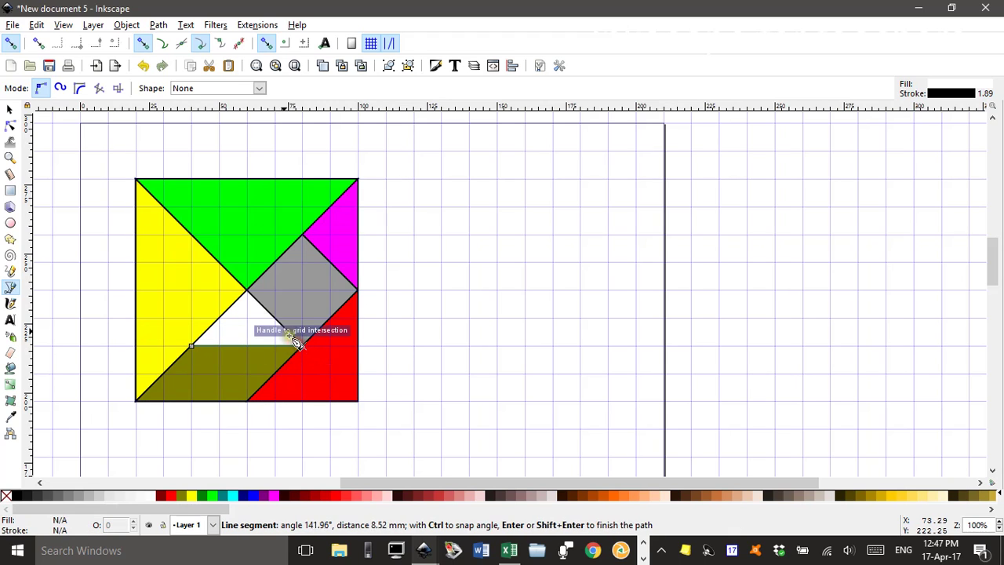
click(247, 291)
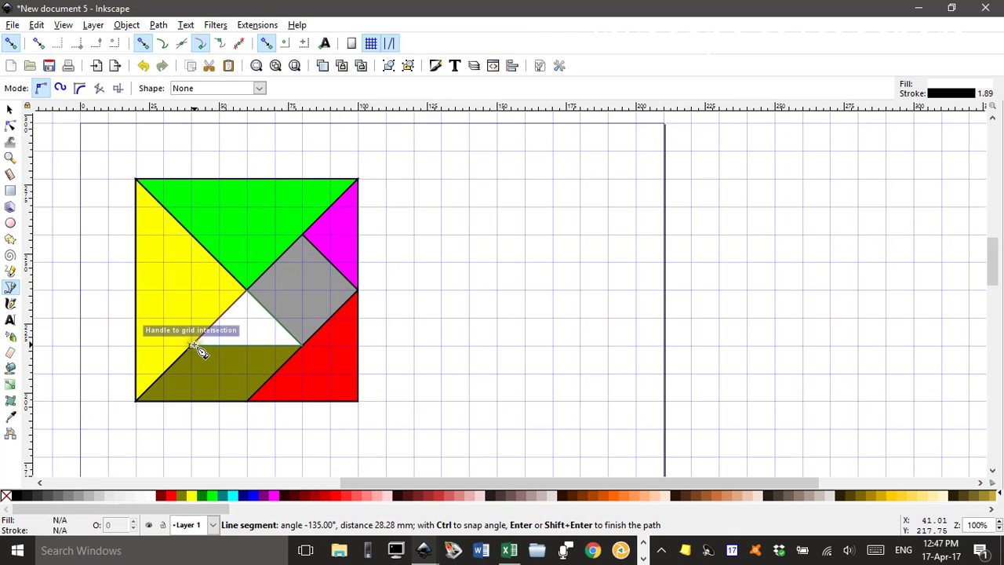
click(192, 346)
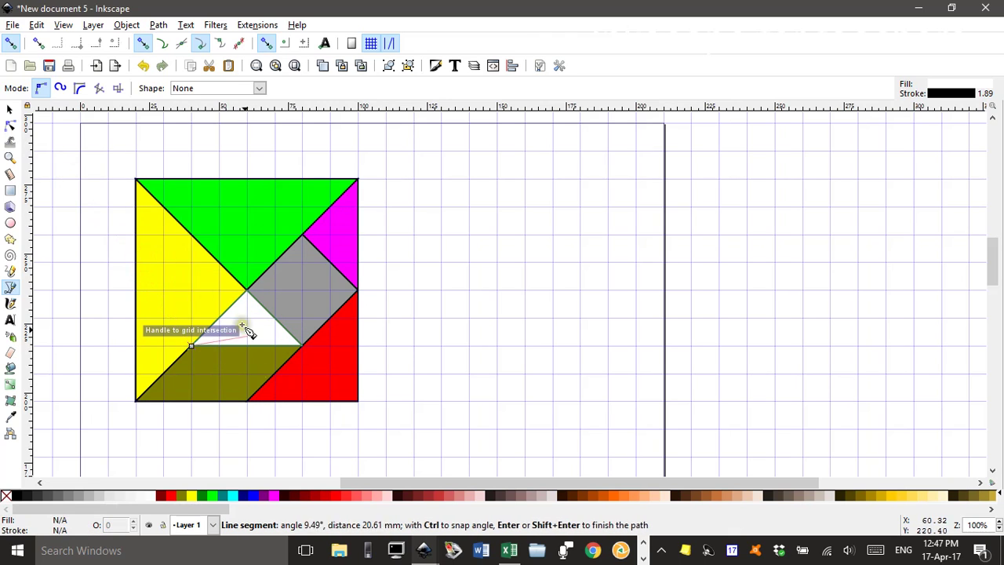
click(193, 347)
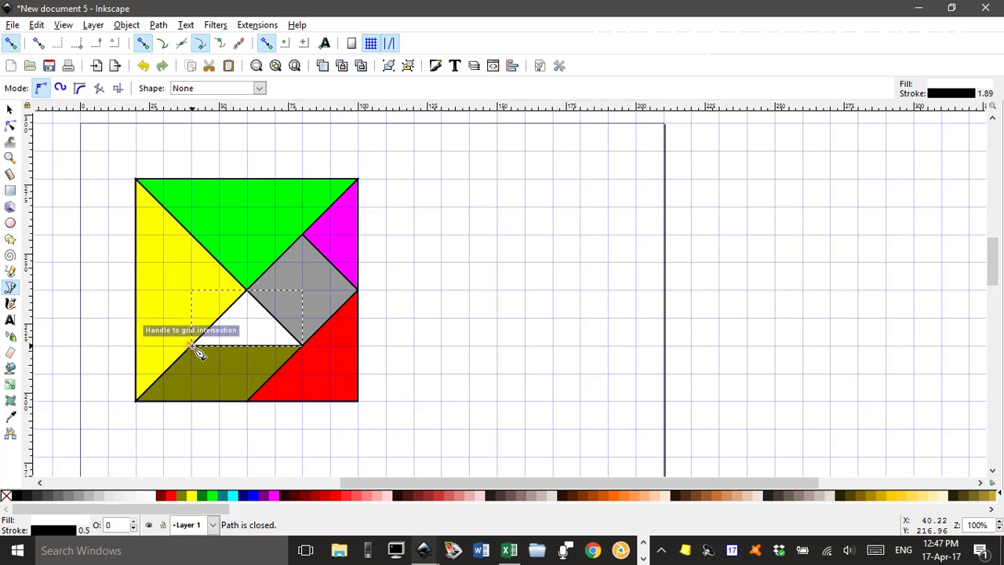
click(10, 114)
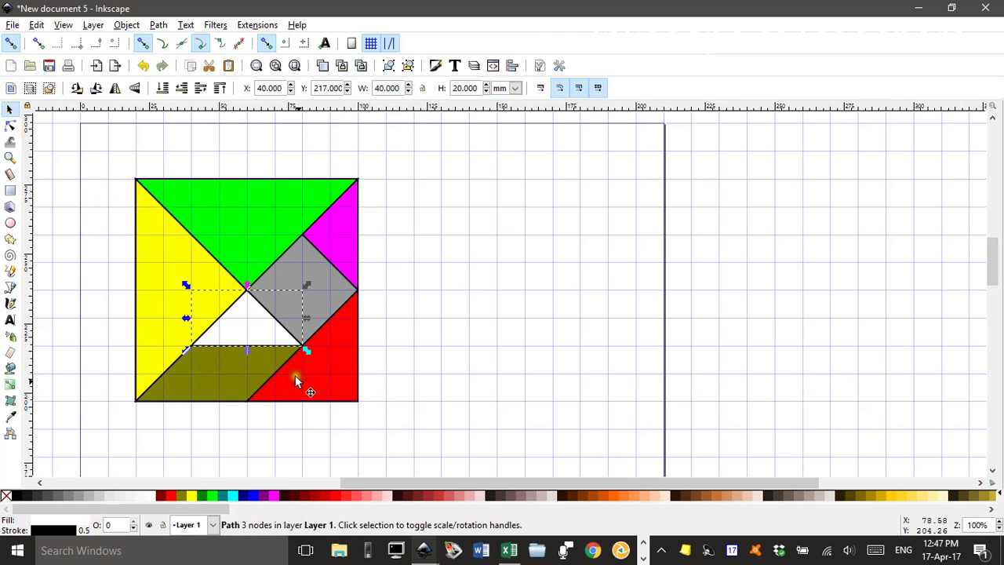
click(440, 497)
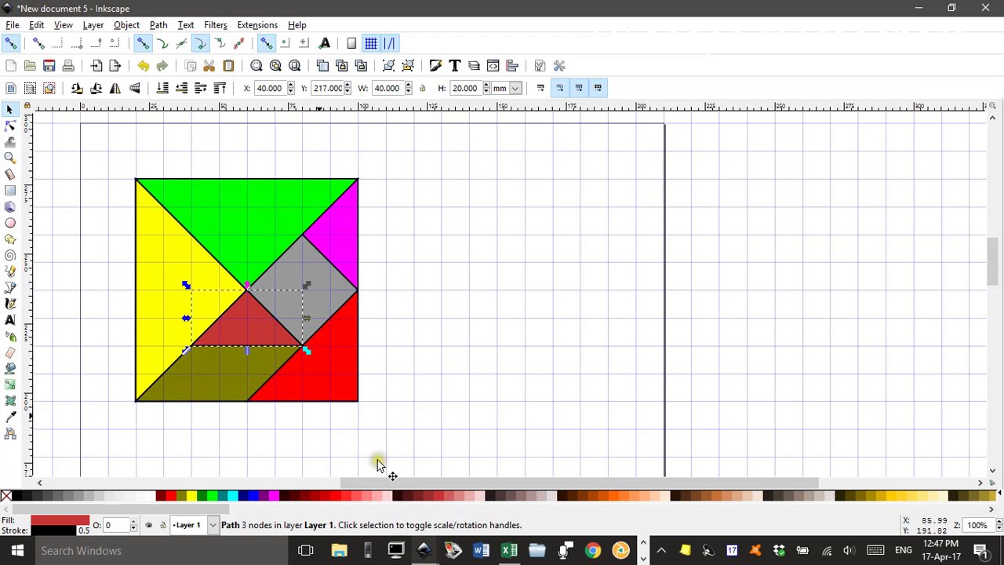
click(259, 168)
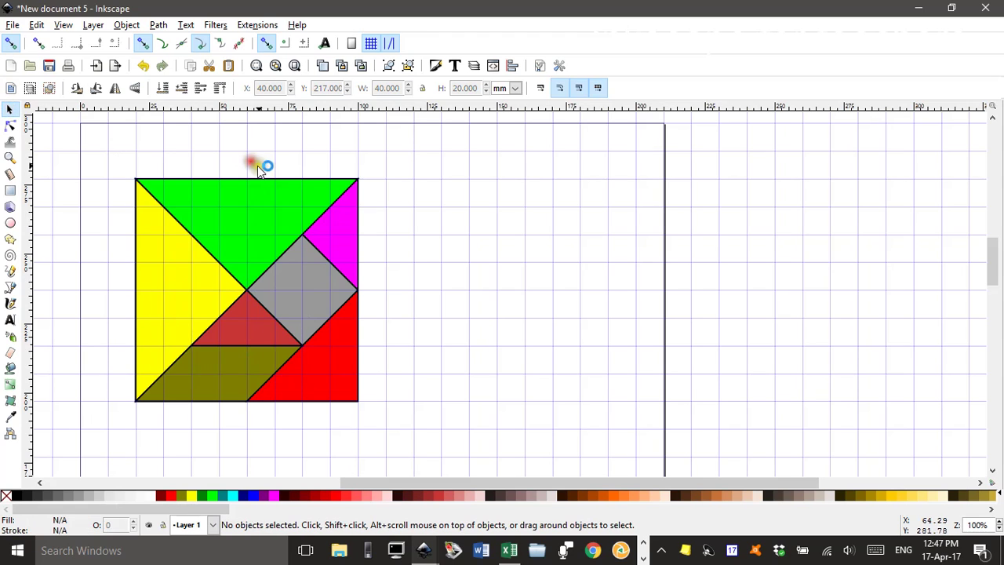
click(155, 183)
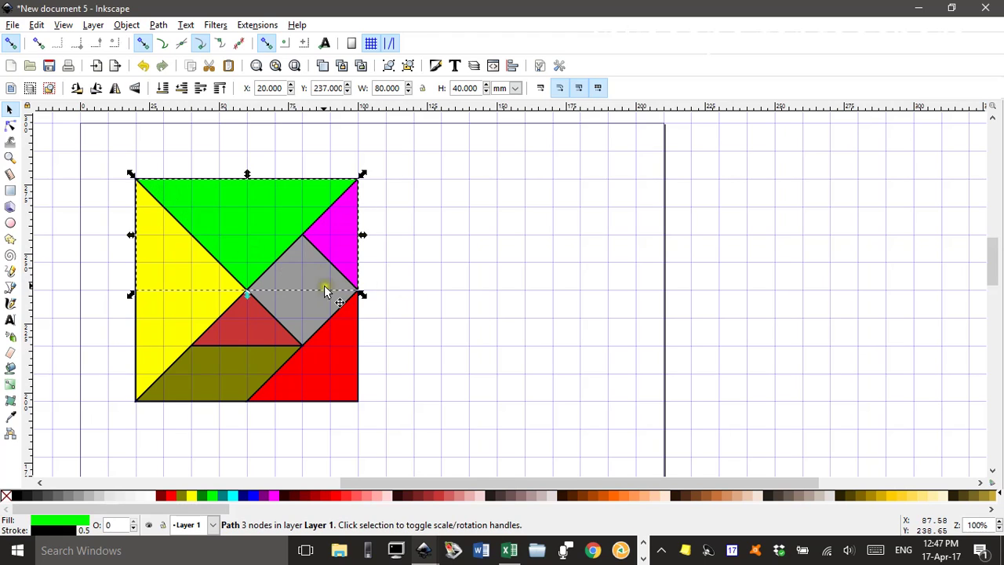
click(408, 299)
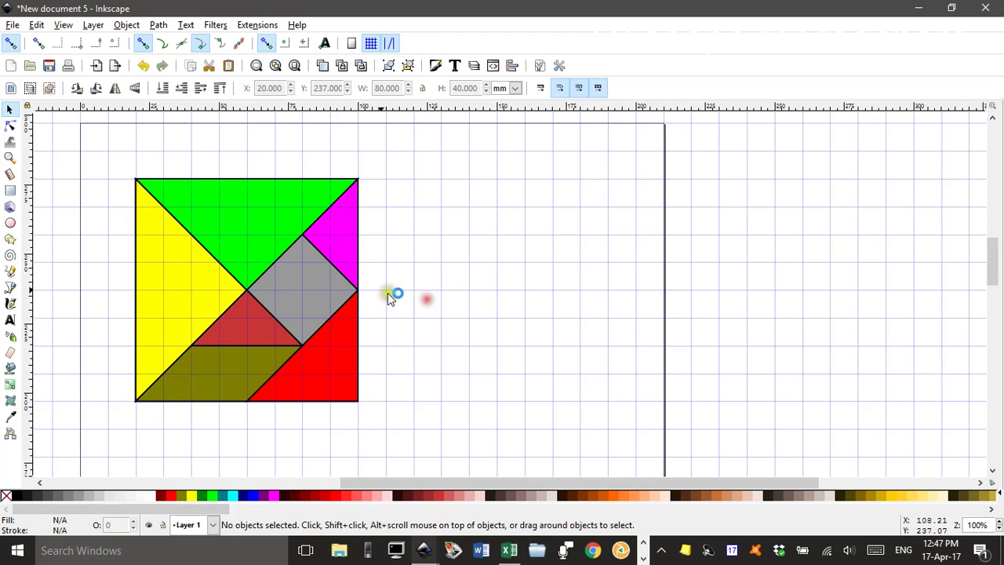
click(135, 259)
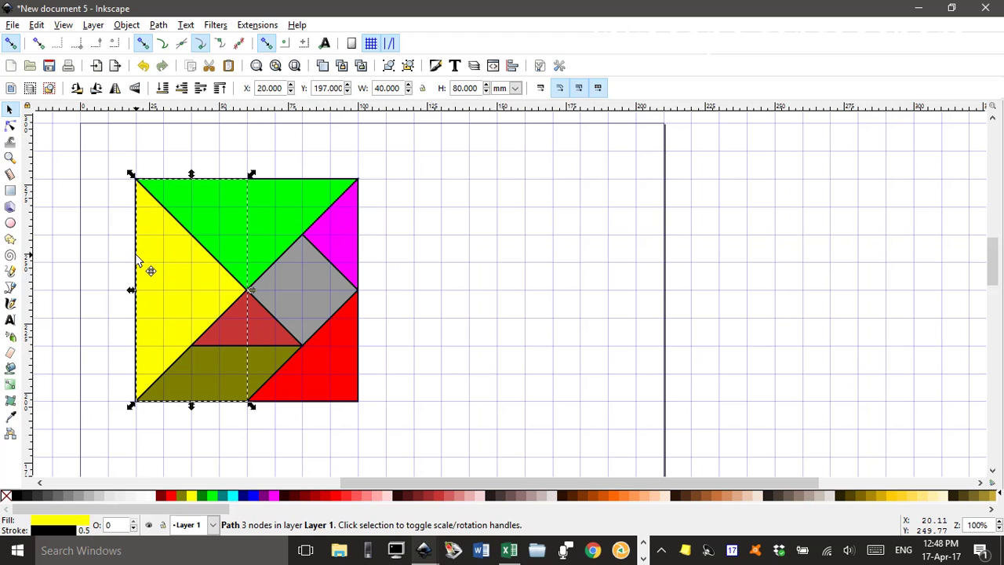
drag(135, 253, 107, 308)
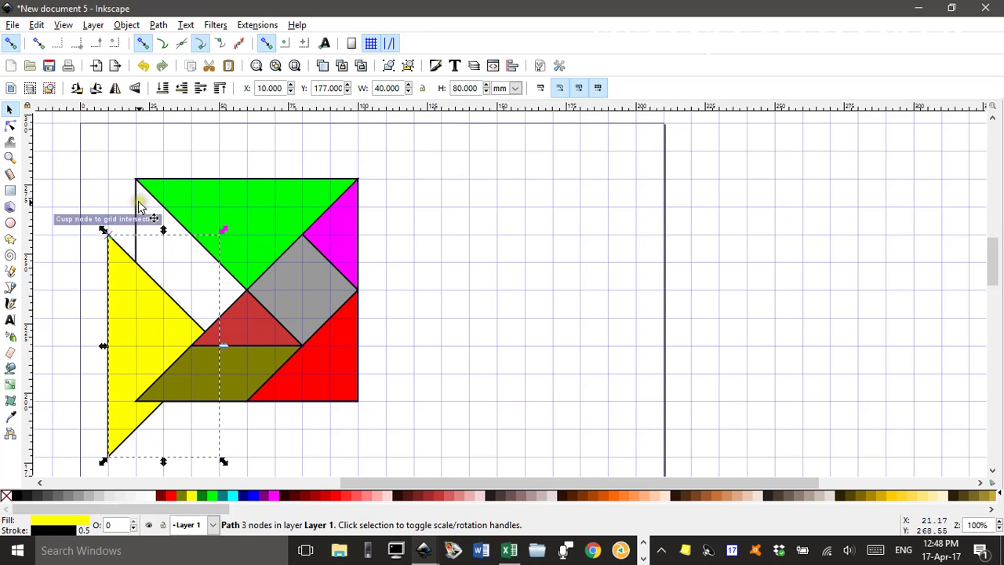
click(137, 207)
key(Escape)
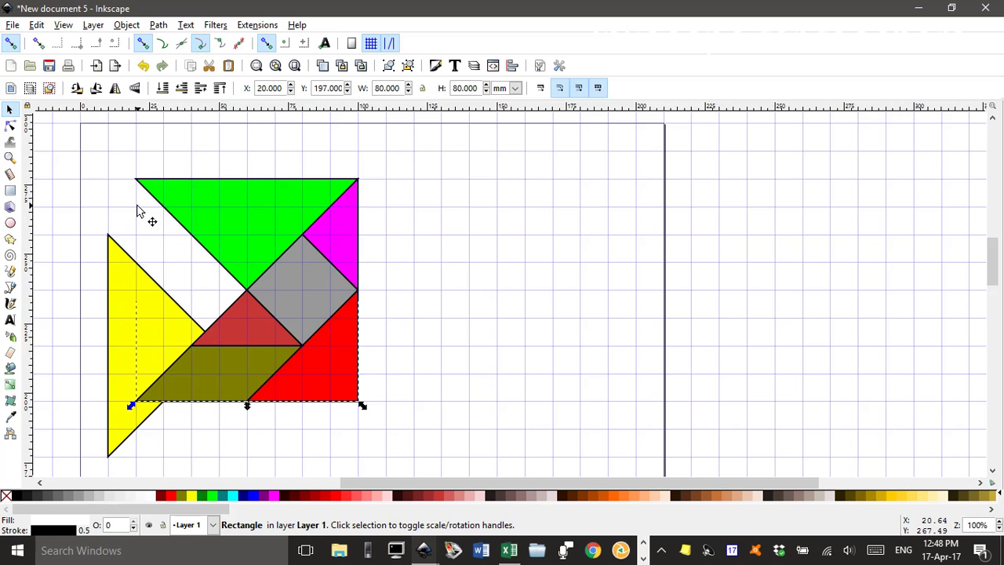
drag(153, 315, 179, 261)
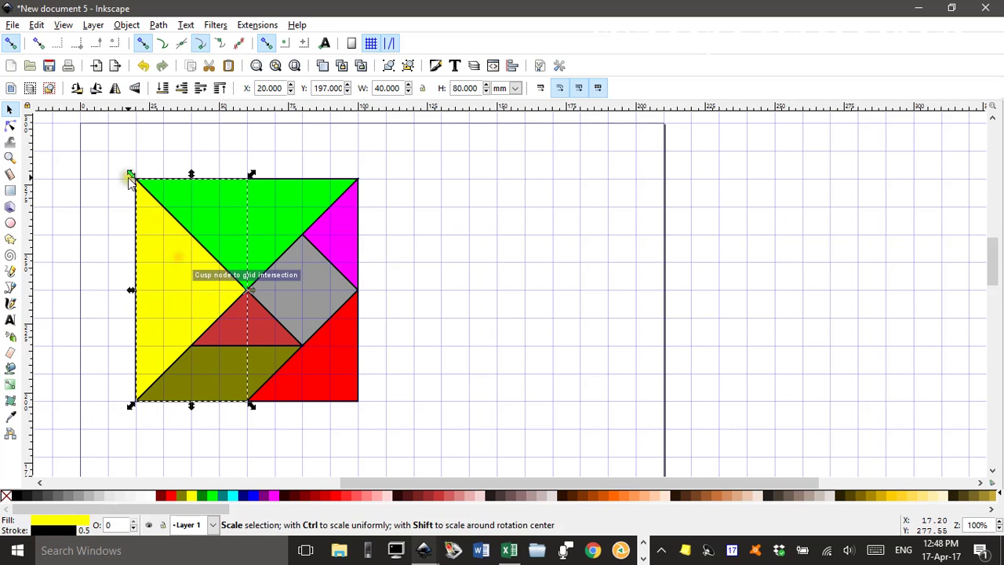
click(105, 162)
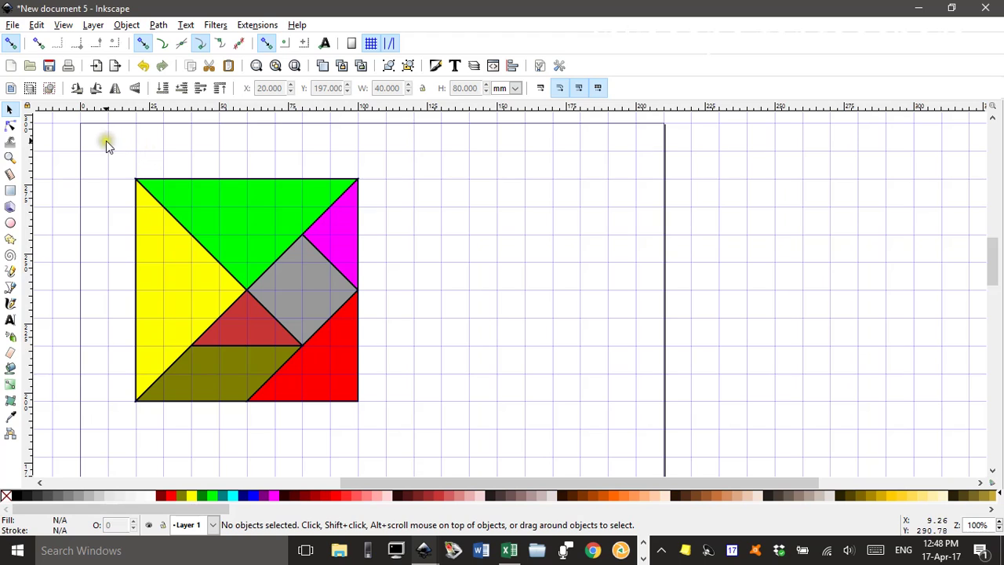
click(63, 25)
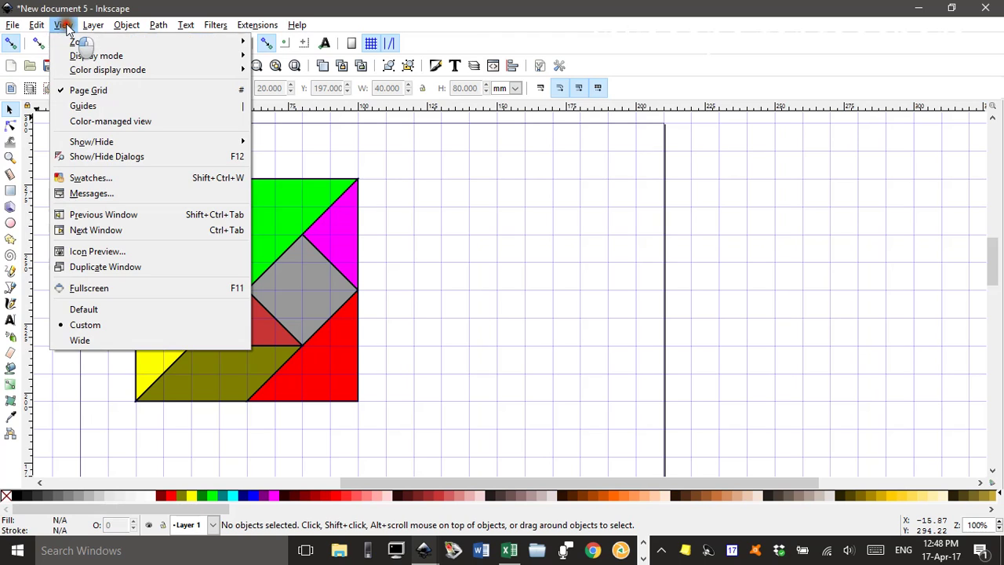
click(87, 91)
drag(98, 152, 395, 424)
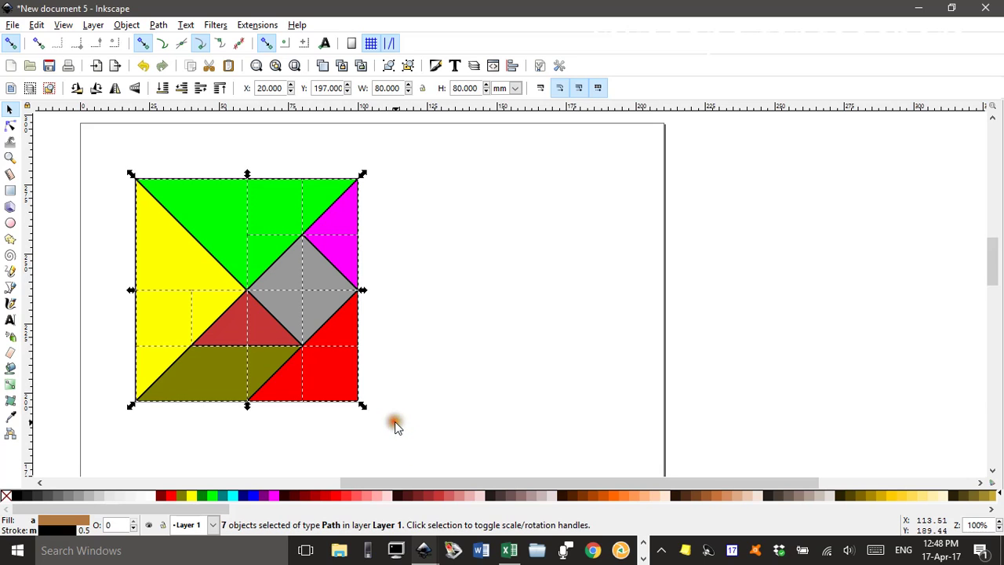
click(17, 497)
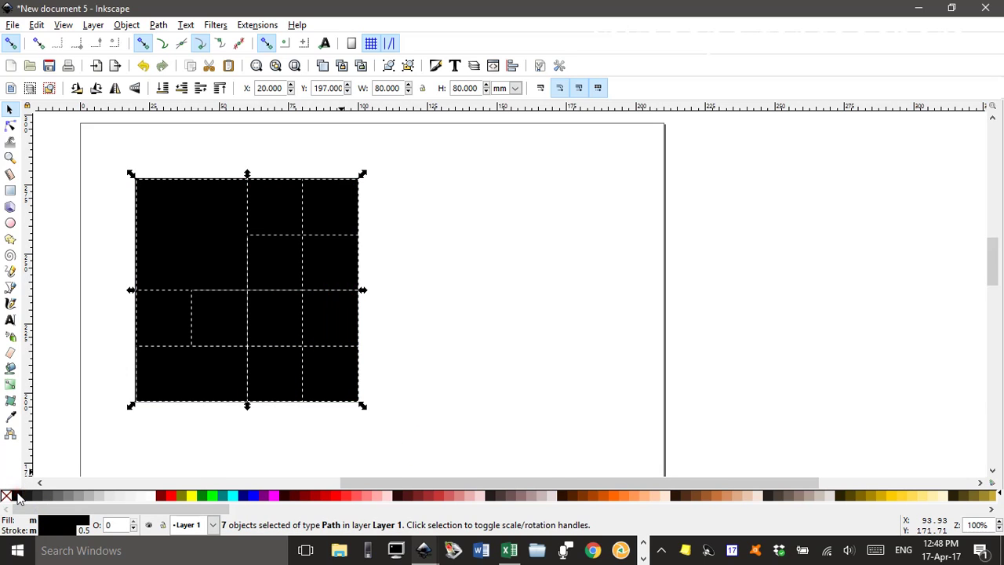
click(468, 401)
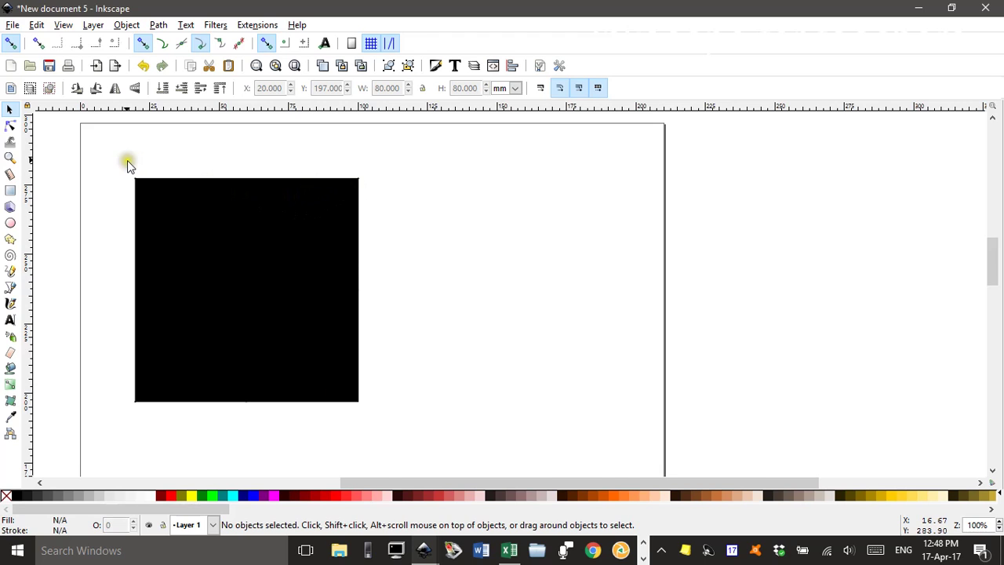
Give all seven black tangram pieces a white stroke.
drag(102, 159, 417, 433)
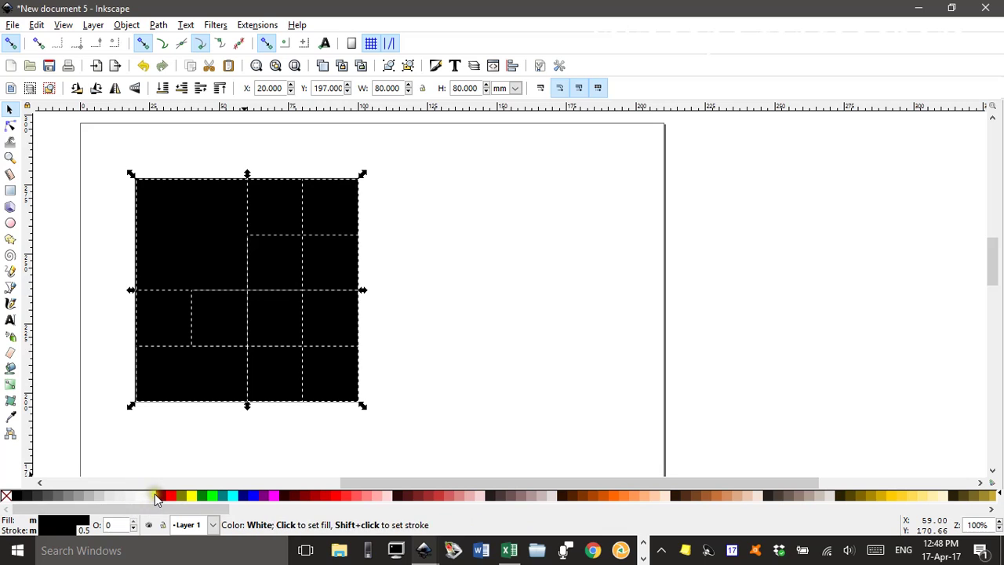
shift+click(155, 500)
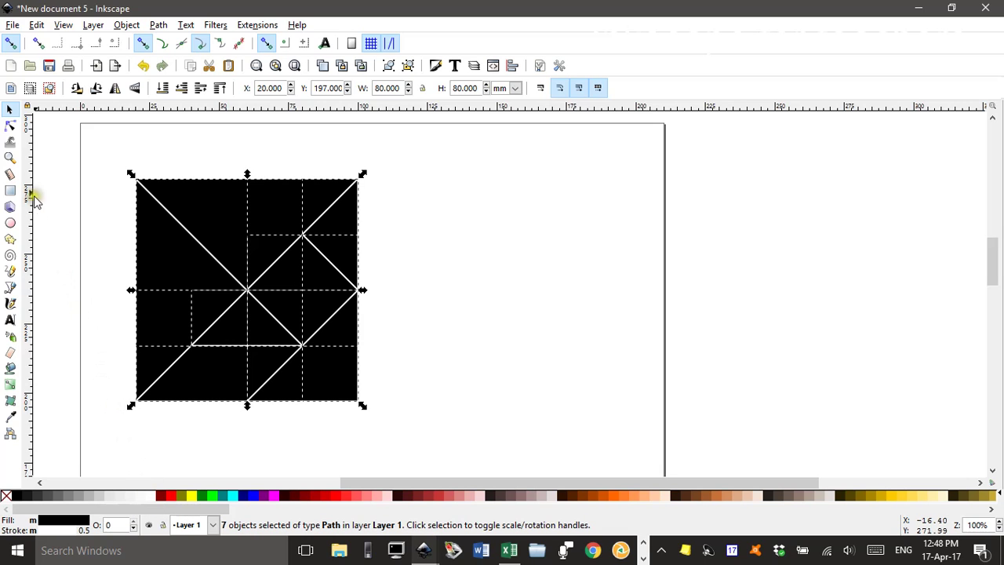
click(115, 155)
click(197, 206)
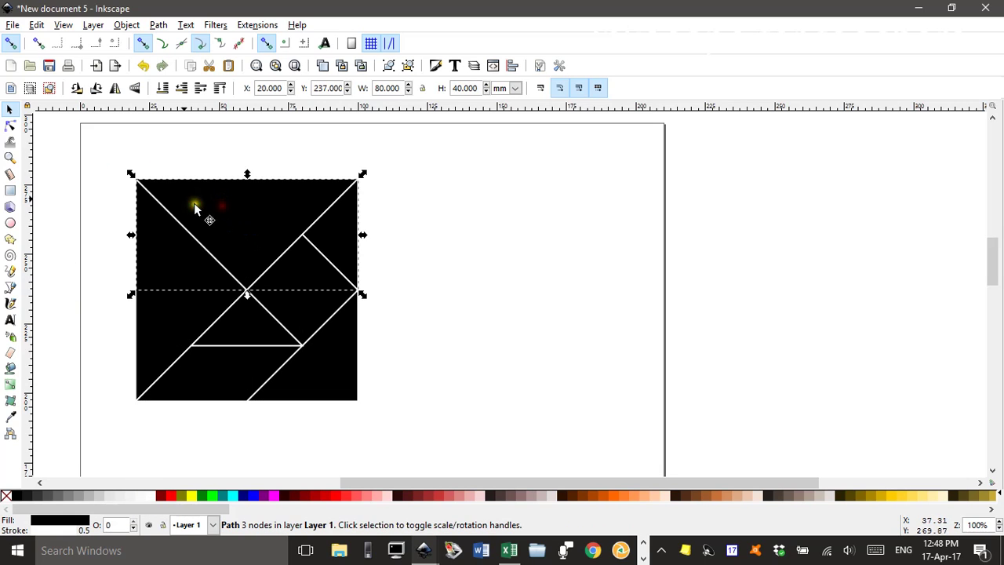
drag(92, 133, 398, 436)
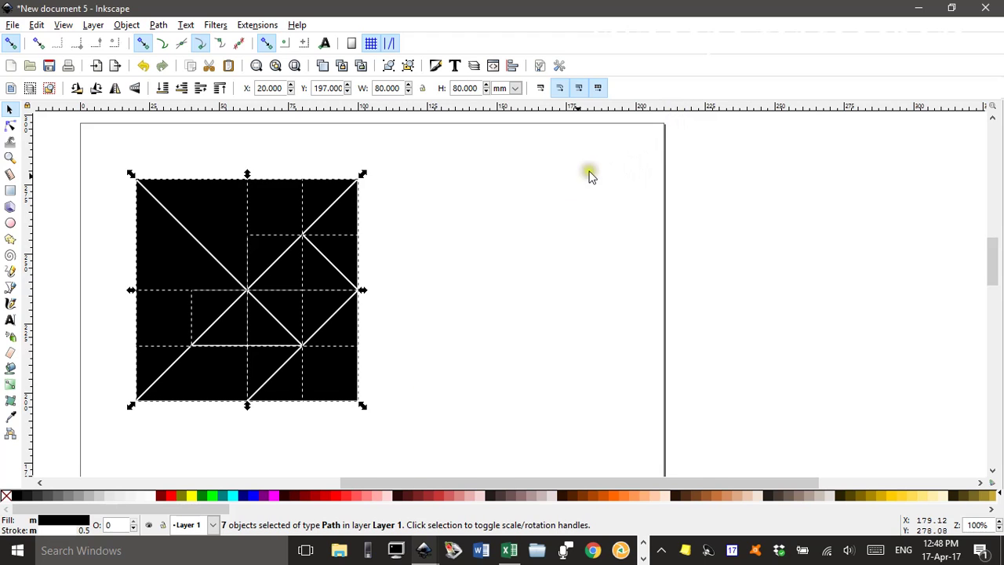
Set the pieces' stroke width to 0.500 mm in Fill and Stroke, then deselect.
click(436, 65)
click(894, 132)
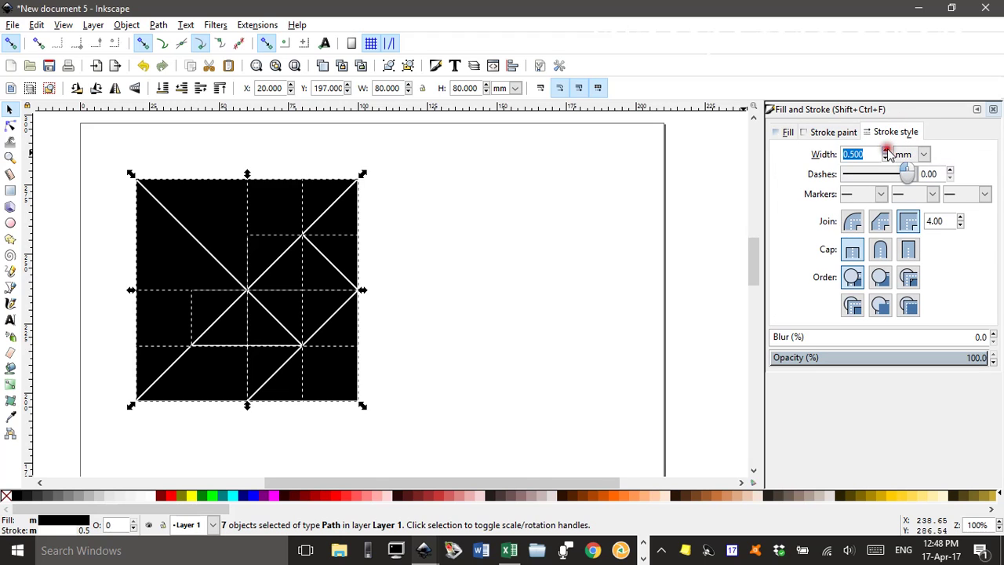
click(886, 152)
click(886, 151)
click(886, 151)
click(886, 151)
click(886, 151)
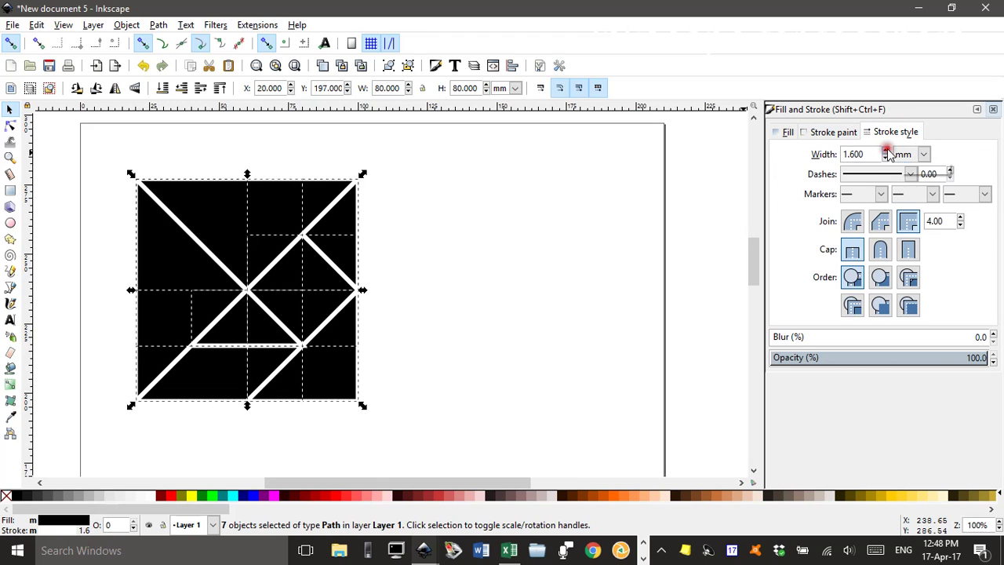
click(886, 151)
click(887, 152)
click(886, 151)
click(885, 157)
click(885, 157)
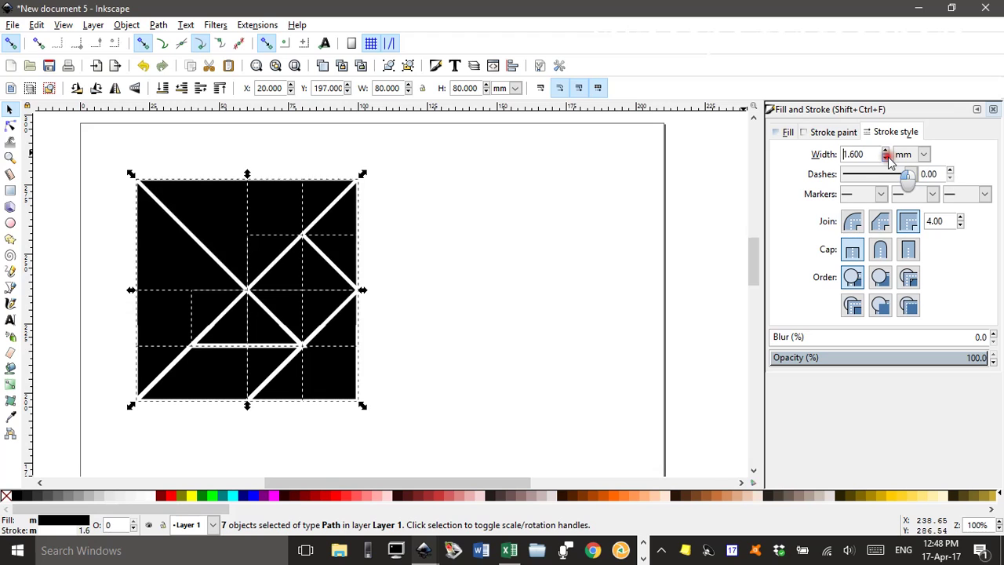
click(886, 156)
click(886, 157)
click(885, 157)
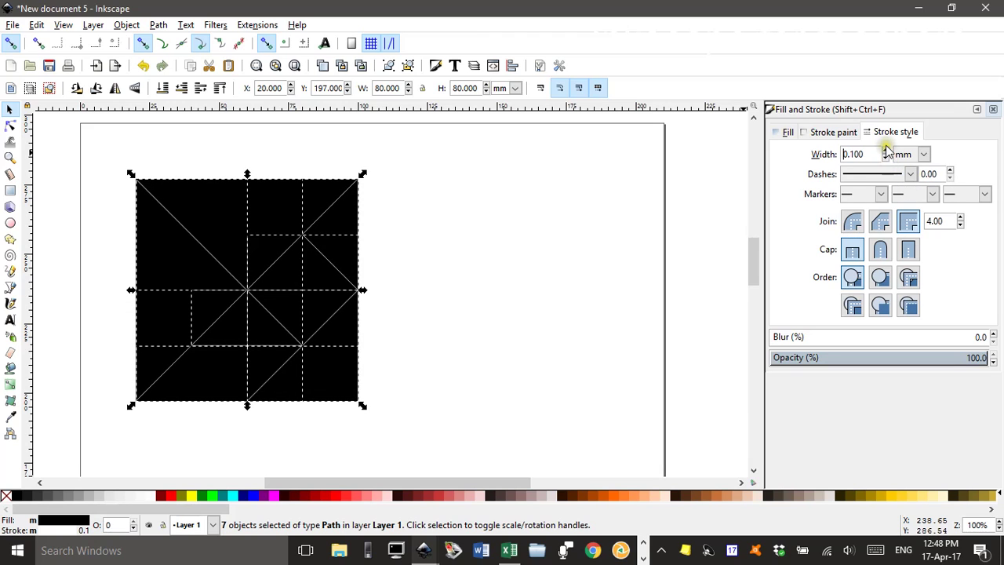
click(886, 151)
click(887, 151)
click(886, 151)
click(887, 150)
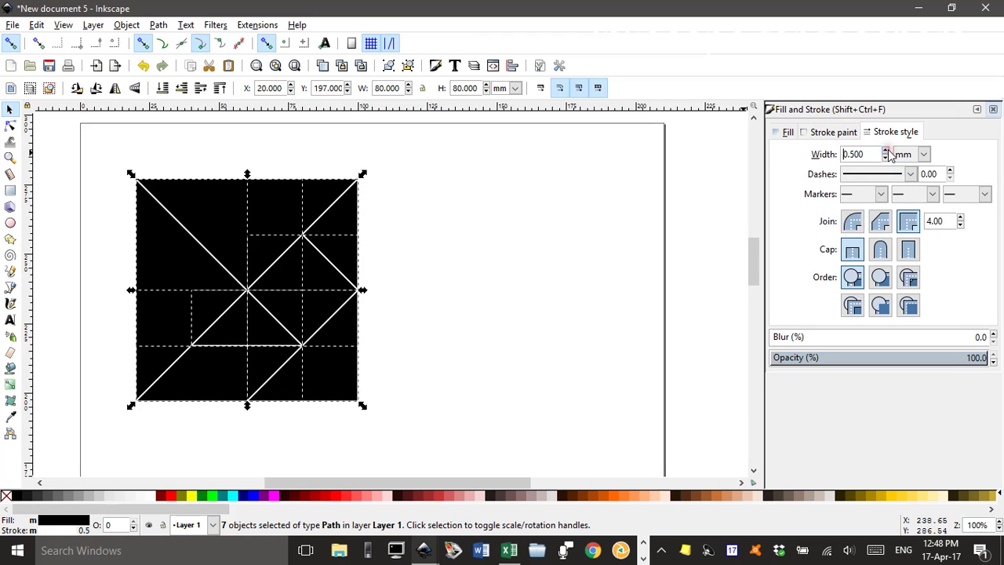
click(480, 175)
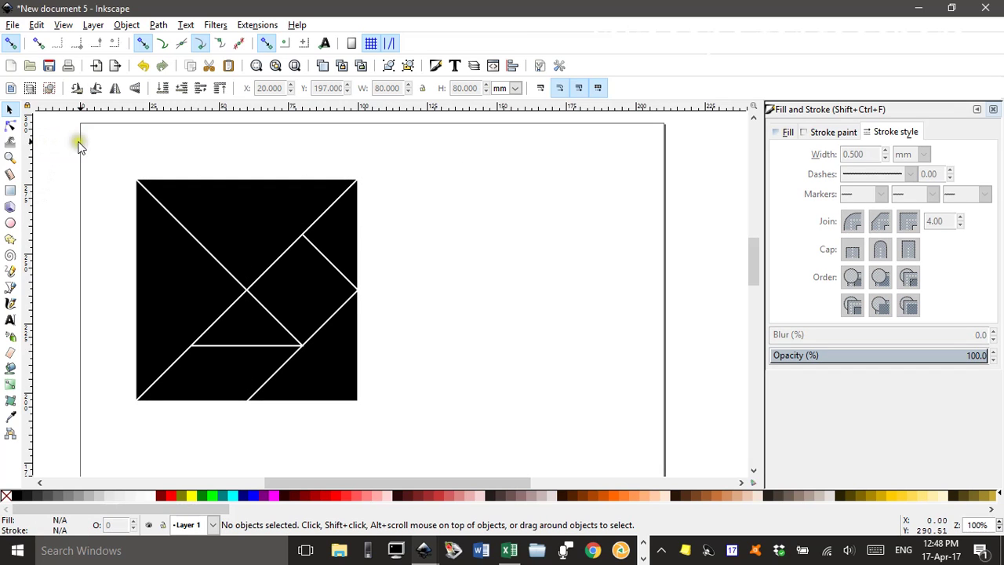
Ctrl-drag a copy of the whole outlined tangram square to the right of the original.
mouse_move(86, 145)
mouse_down()
mouse_move(361, 347)
mouse_move(420, 424)
mouse_up()
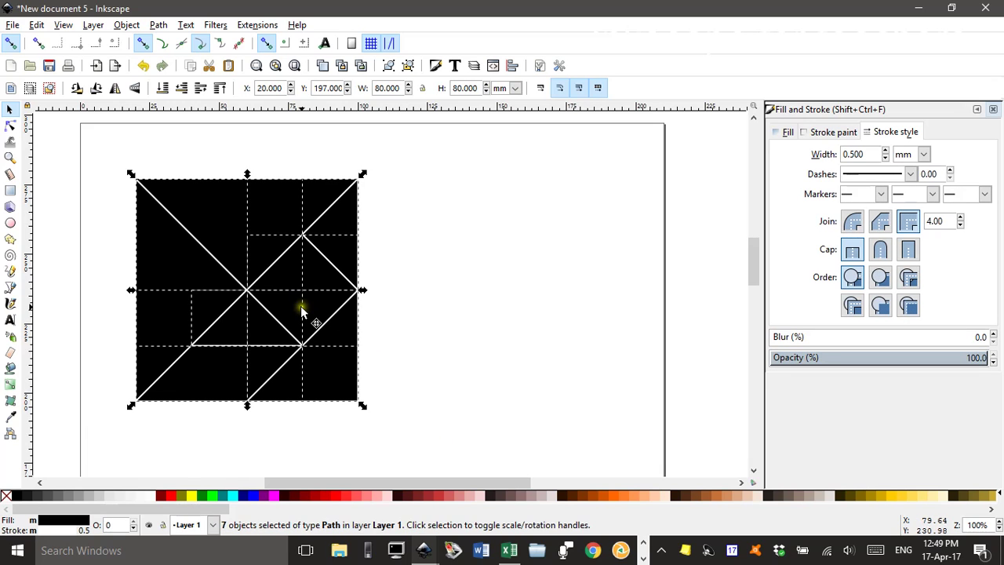
ctrl+click(276, 311)
drag(275, 310, 536, 310)
click(282, 146)
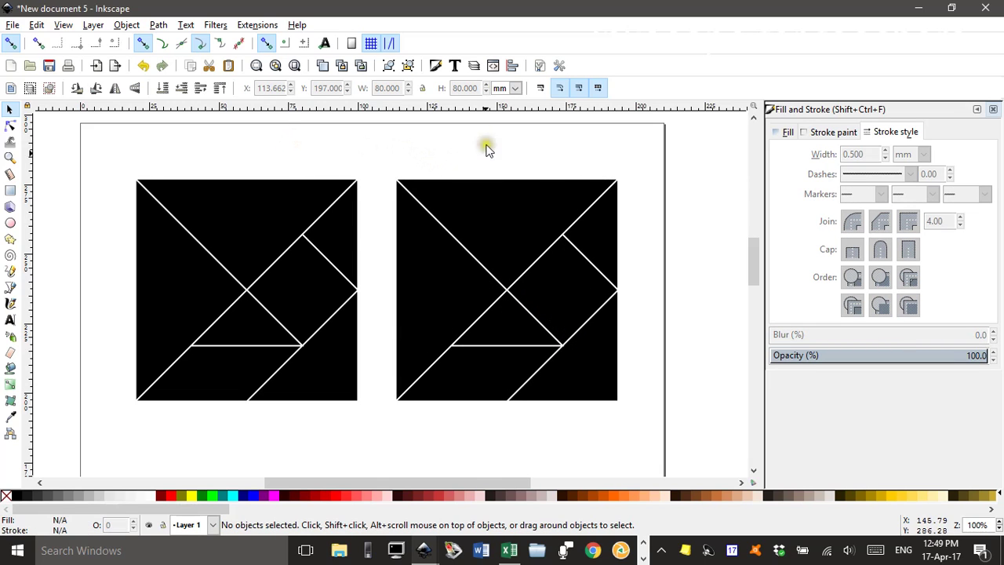
scroll(481, 232, down, 2)
scroll(491, 232, up, 2)
scroll(495, 228, down, 4)
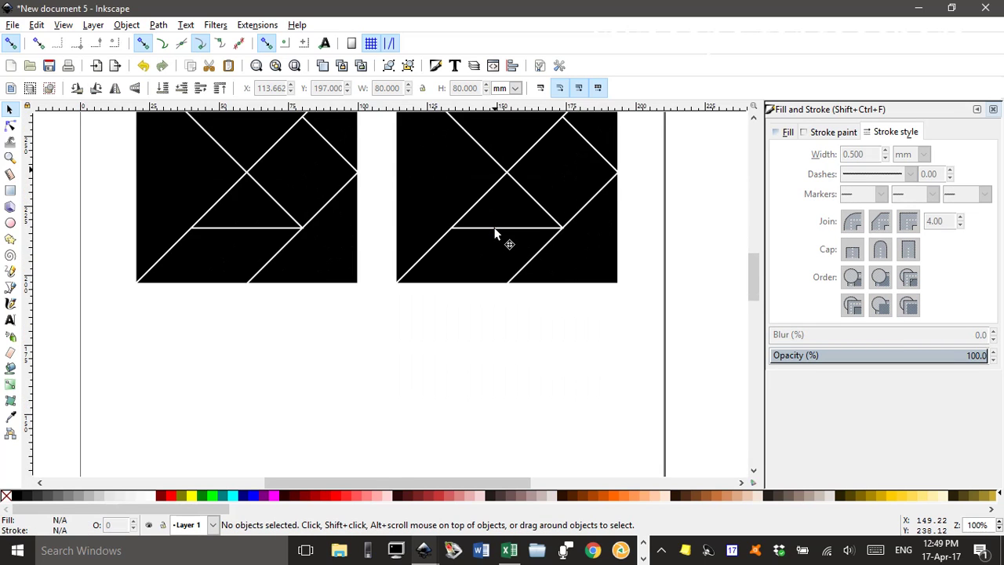
scroll(495, 228, up, 4)
scroll(495, 229, down, 4)
scroll(491, 232, down, 2)
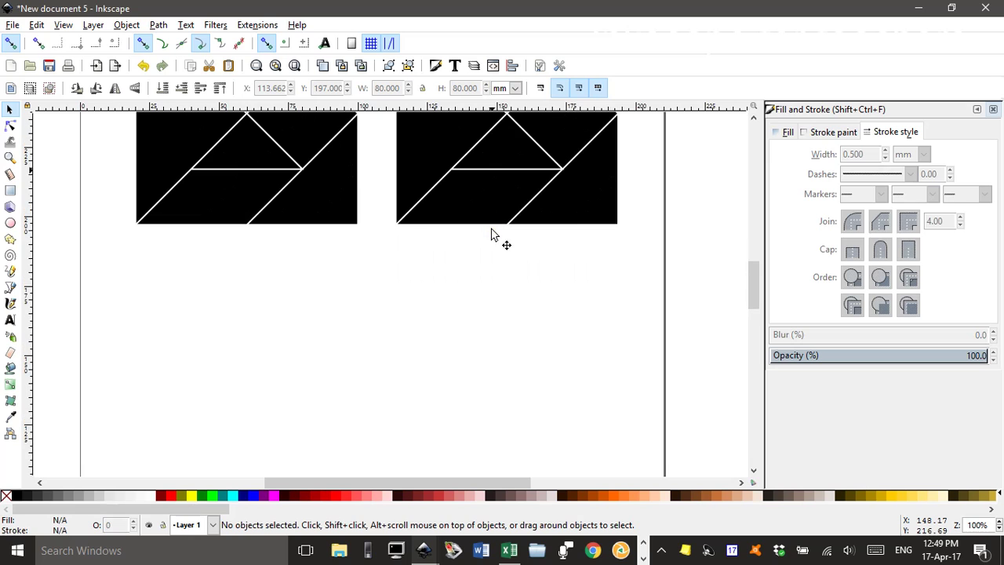
scroll(492, 233, up, 2)
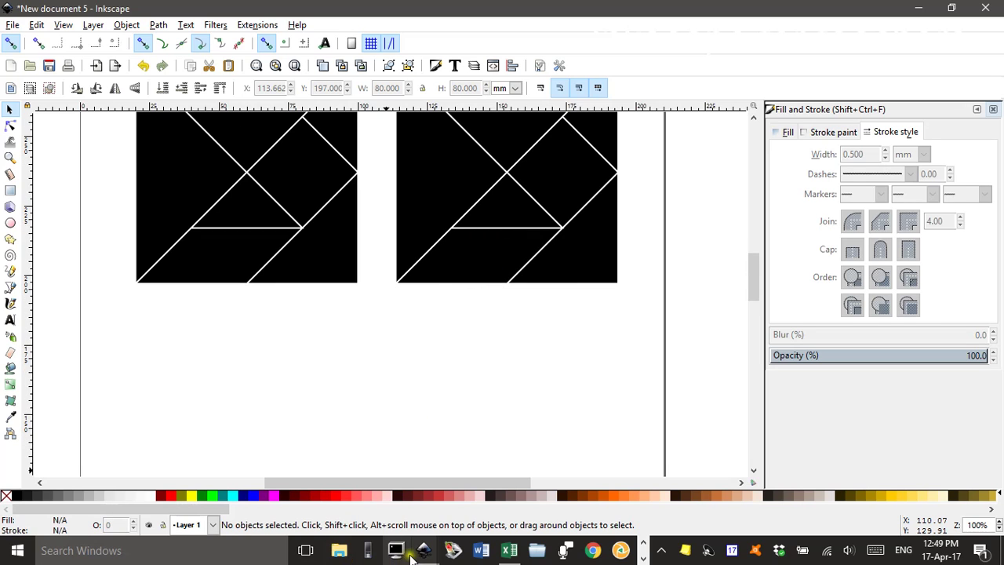
Switch back to Tangram puzzle.svg and select the black swan figure.
mouse_move(424, 550)
click(342, 451)
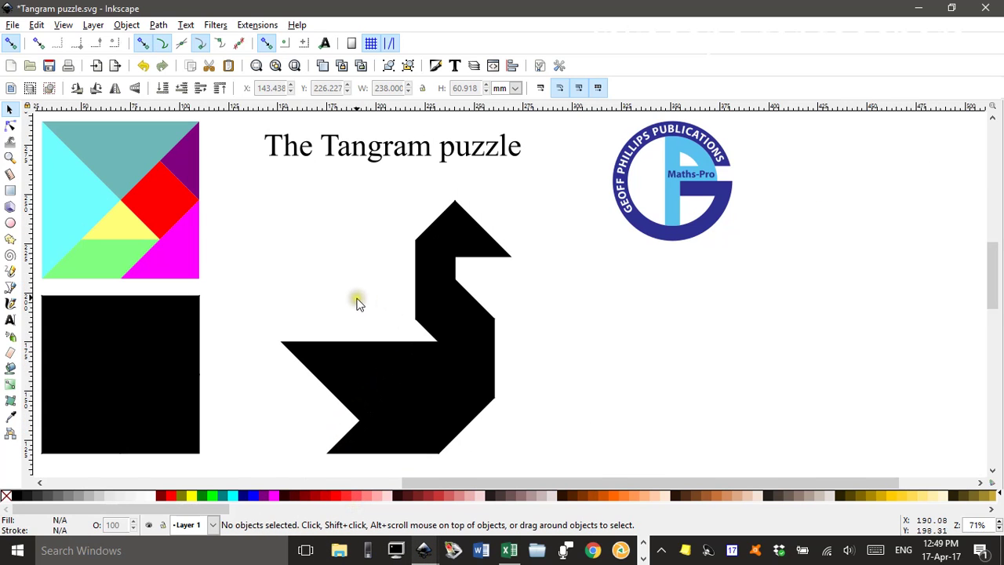
drag(248, 177, 554, 474)
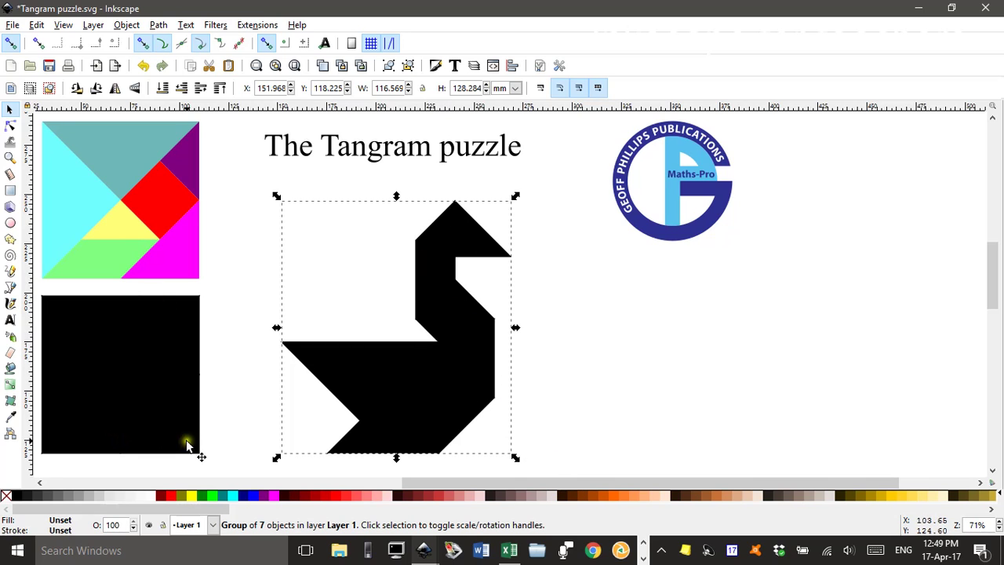
Give the swan white outlines that reveal its seven pieces, then reselect the group.
shift+click(147, 501)
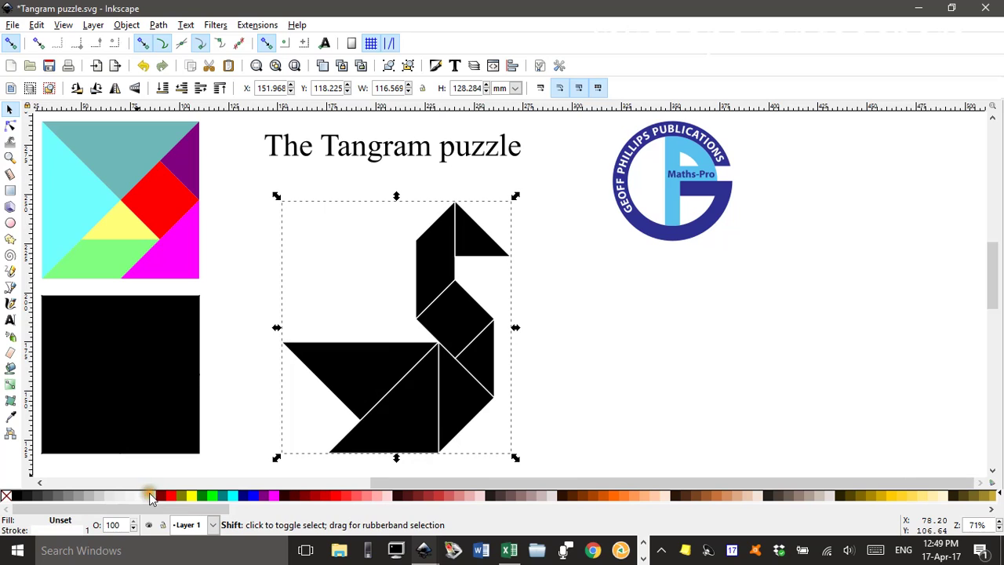
click(679, 352)
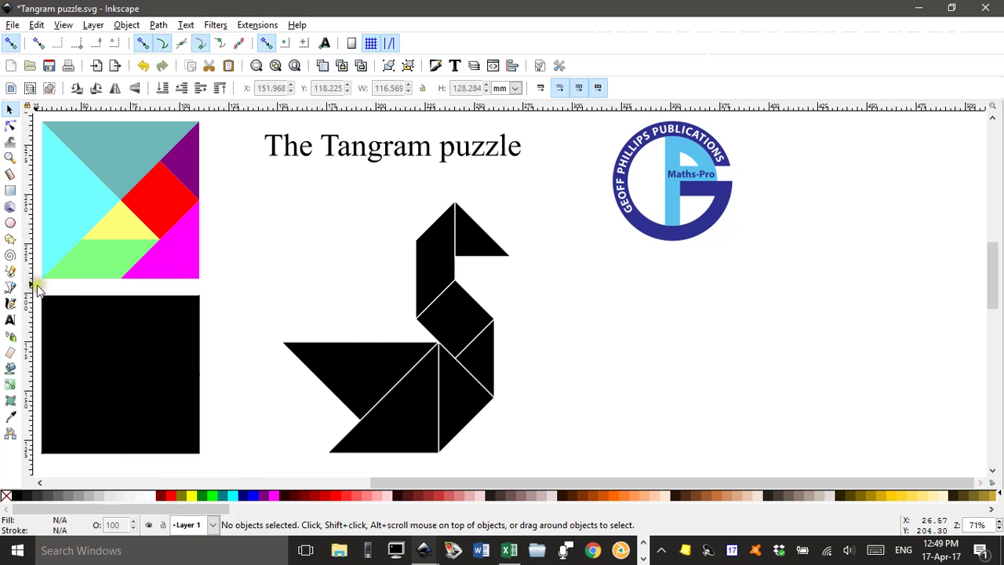
click(437, 261)
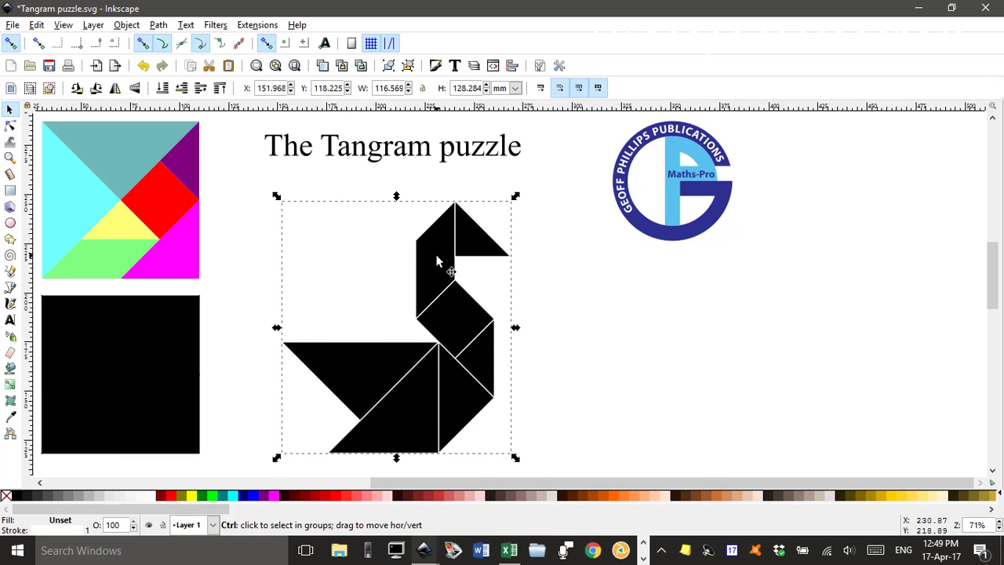
Ungroup the swan into separate pieces and select the neck parallelogram.
key(ctrl+shift+g)
click(647, 346)
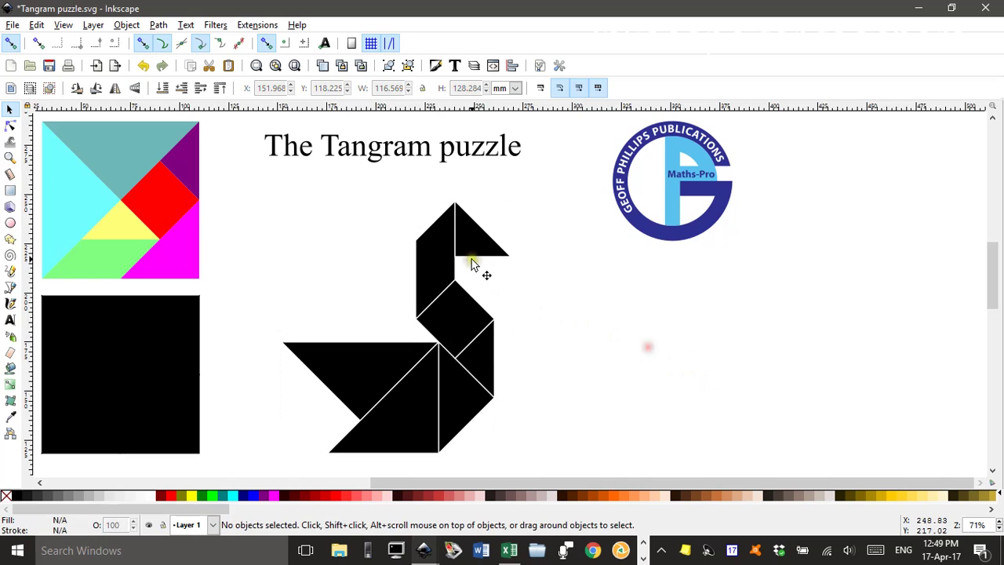
click(439, 261)
Move the neck parallelogram left, rotate it 90° sideways, and set the small triangle on top.
drag(440, 262, 357, 261)
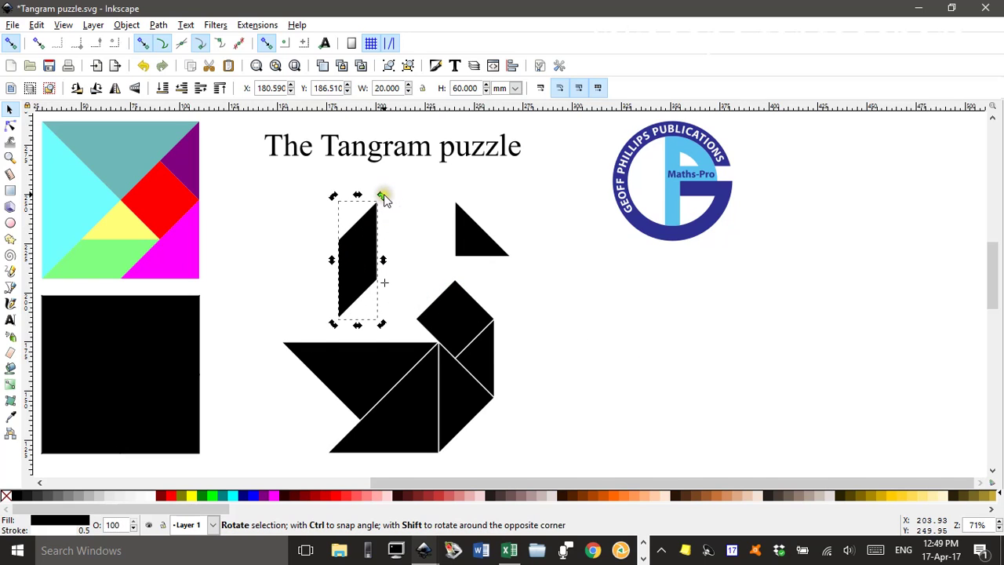
drag(382, 198, 528, 309)
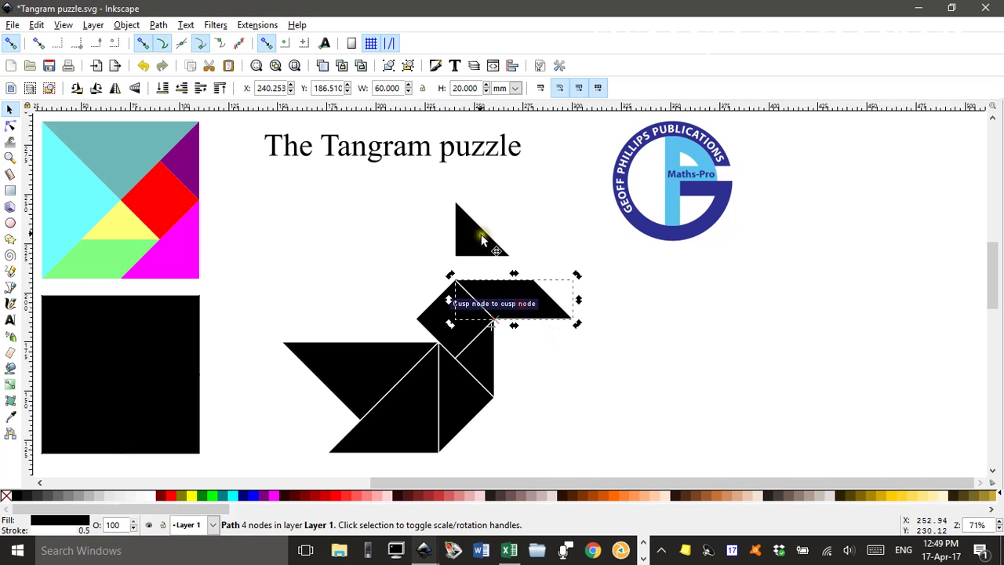
drag(480, 234, 508, 267)
click(567, 270)
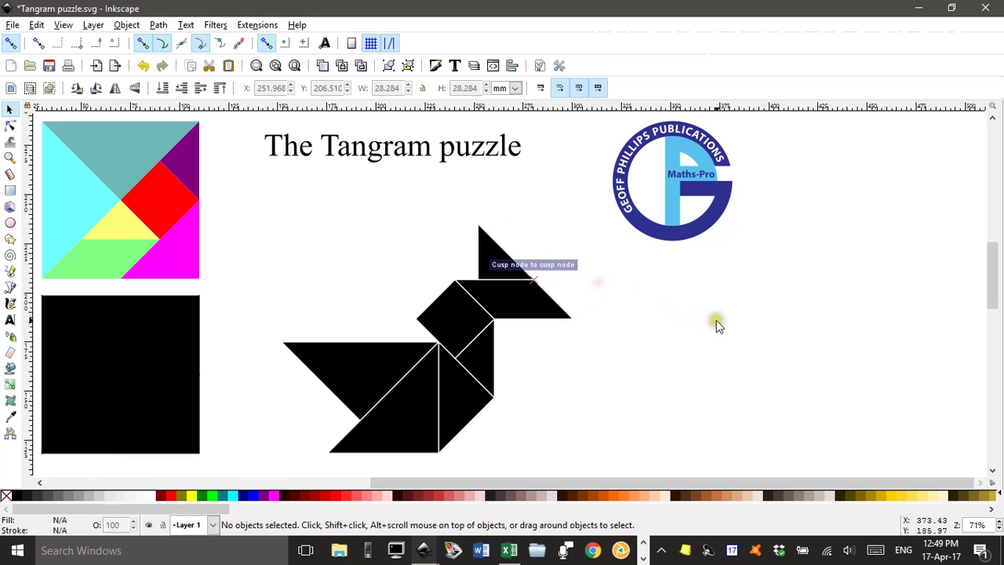